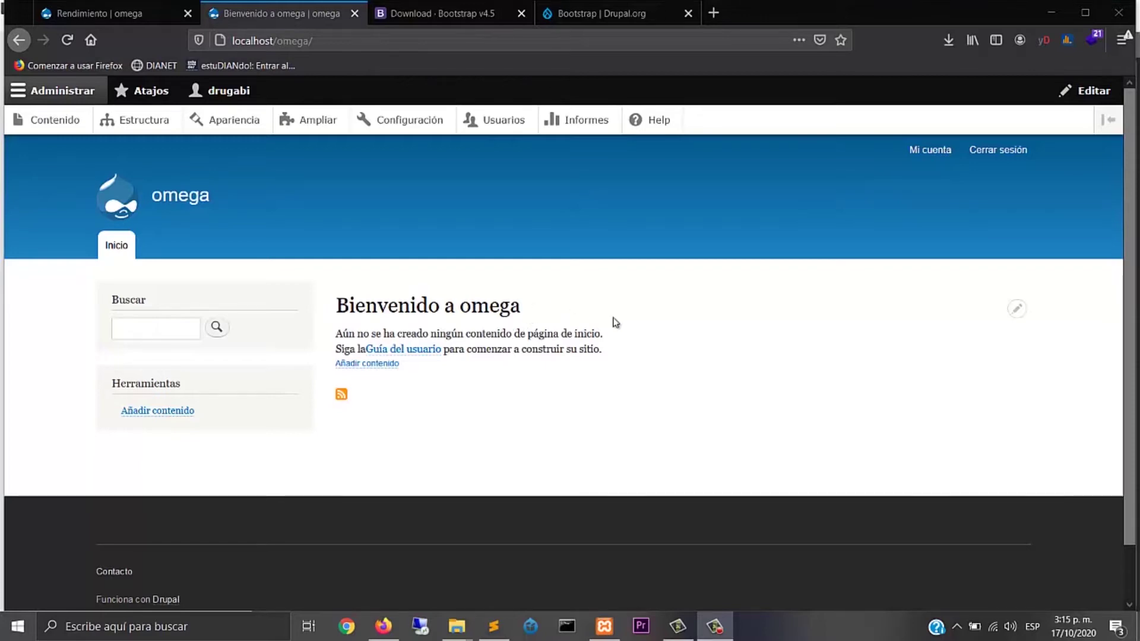
Check the Apache and MySQL modules in the XAMPP Control Panel and the omega site's local address in the browser
left_click(1016, 310)
left_click(604, 625)
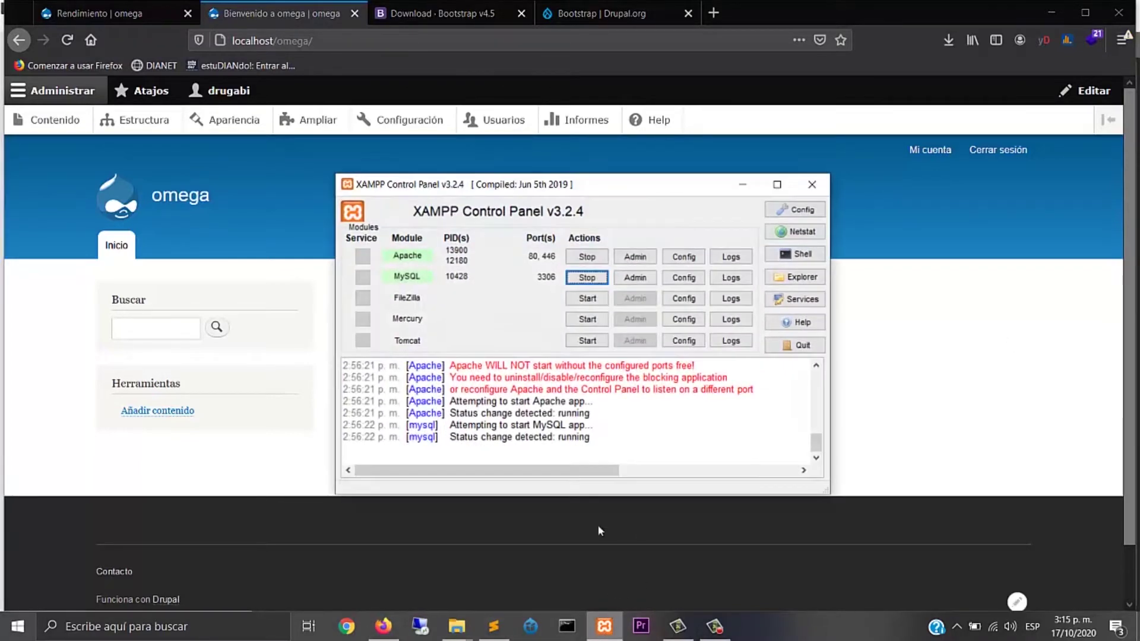
left_click(740, 186)
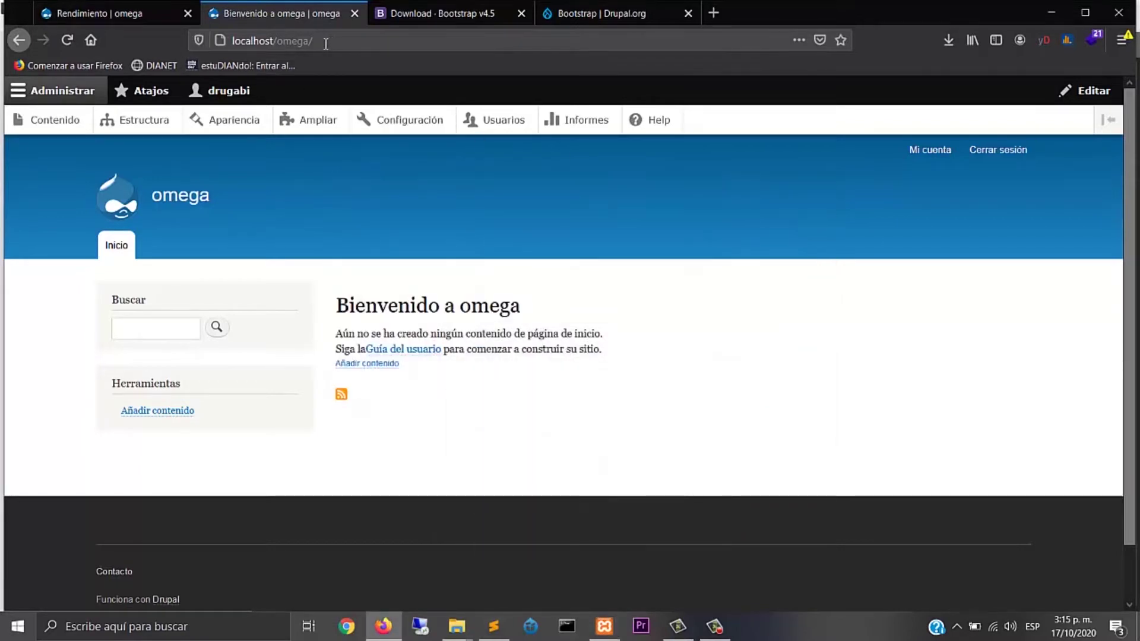
double_click(292, 40)
left_click(316, 39)
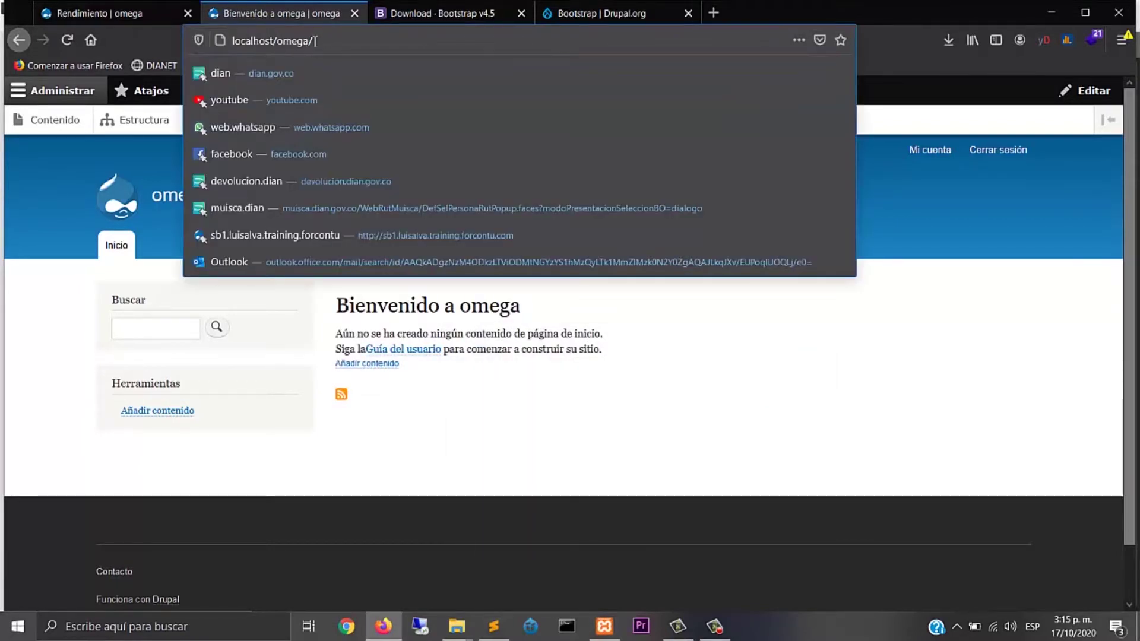
double_click(297, 40)
left_click(448, 390)
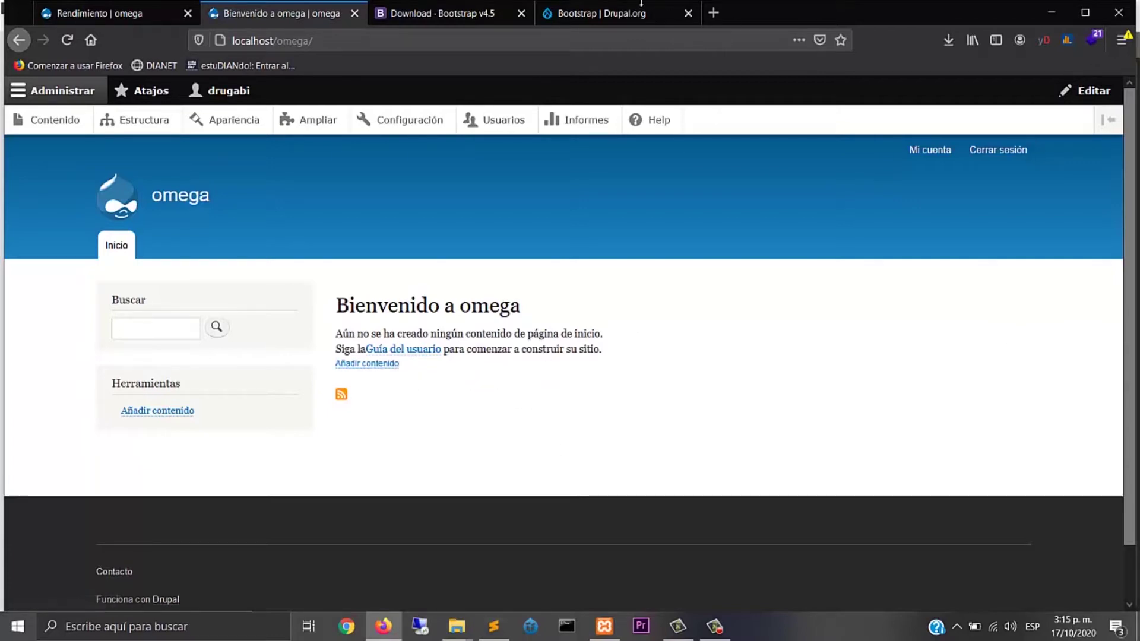
Download the 8.x-3.23 zip release of the Bootstrap theme from its Drupal.org project page
left_click(596, 14)
scroll(564, 261, "up", 10)
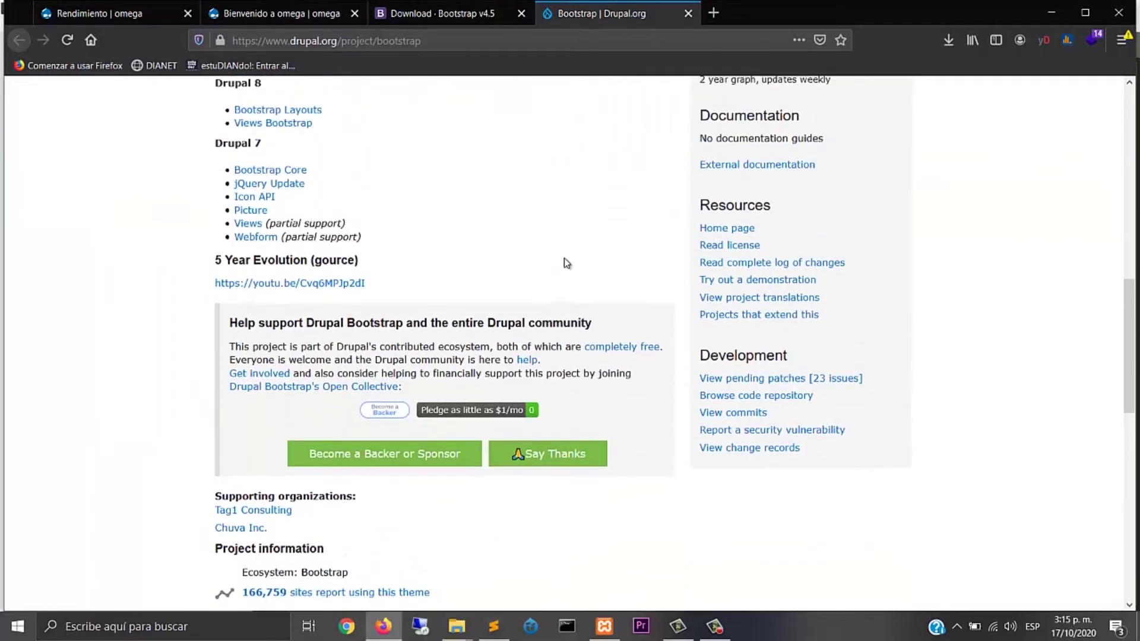
scroll(564, 259, "down", 7)
scroll(564, 258, "up", 5)
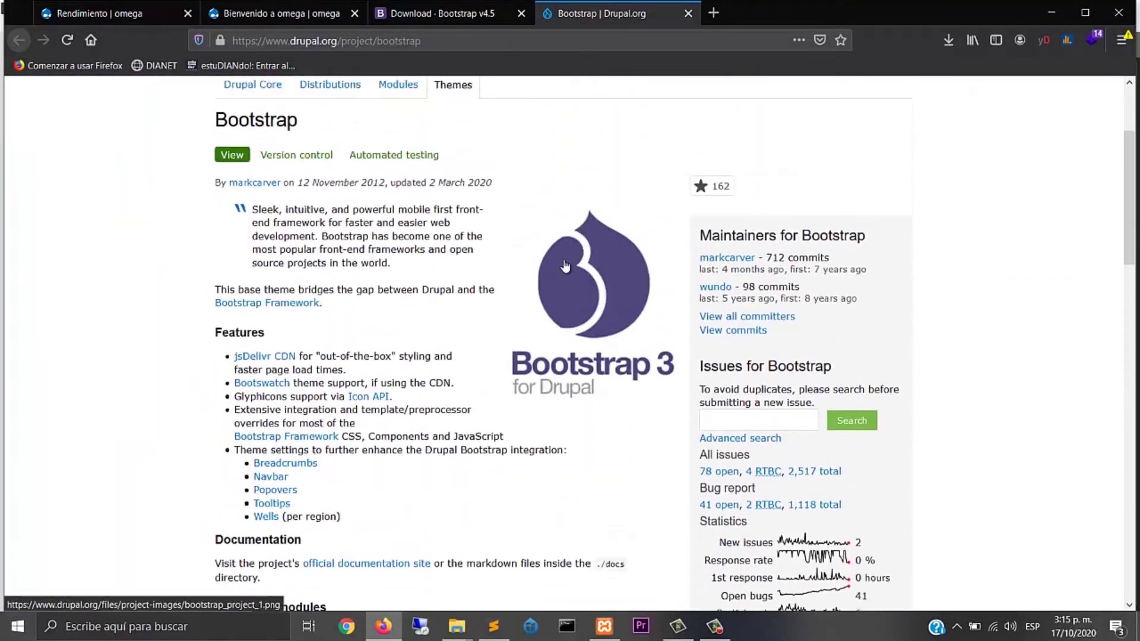
scroll(442, 377, "down", 8)
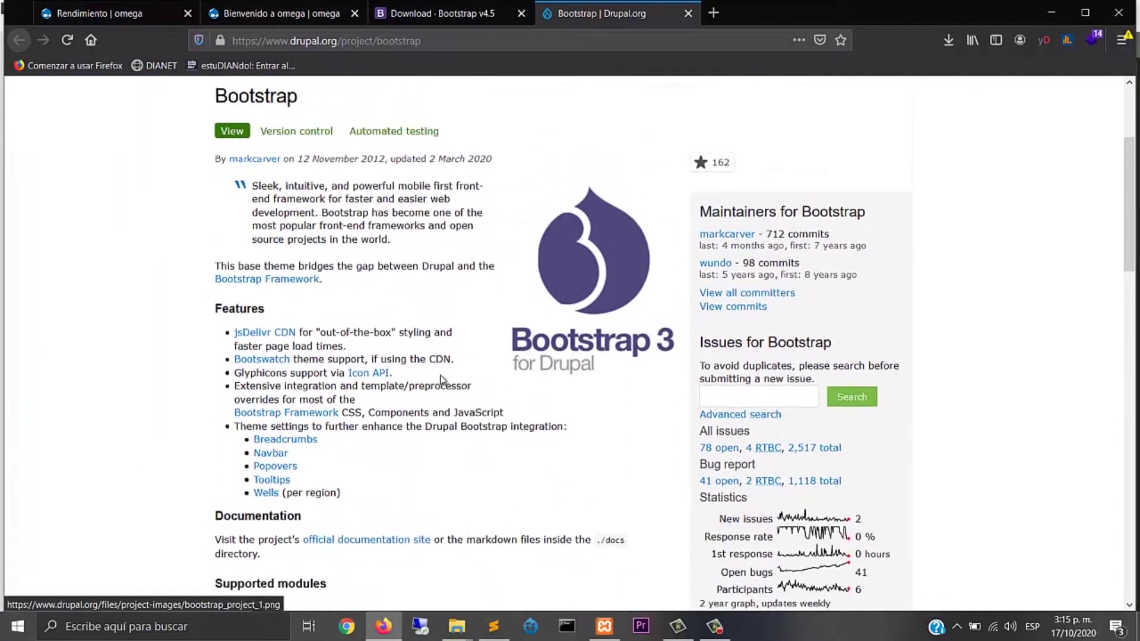
scroll(443, 377, "down", 6)
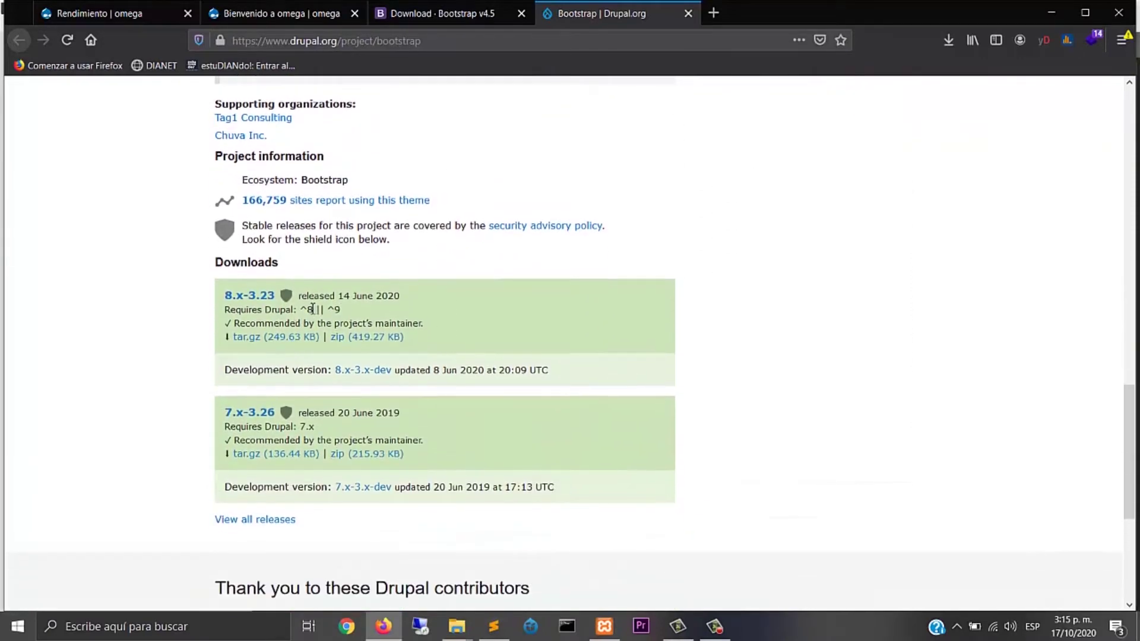
left_click(341, 309)
left_click(514, 322)
left_click(357, 338)
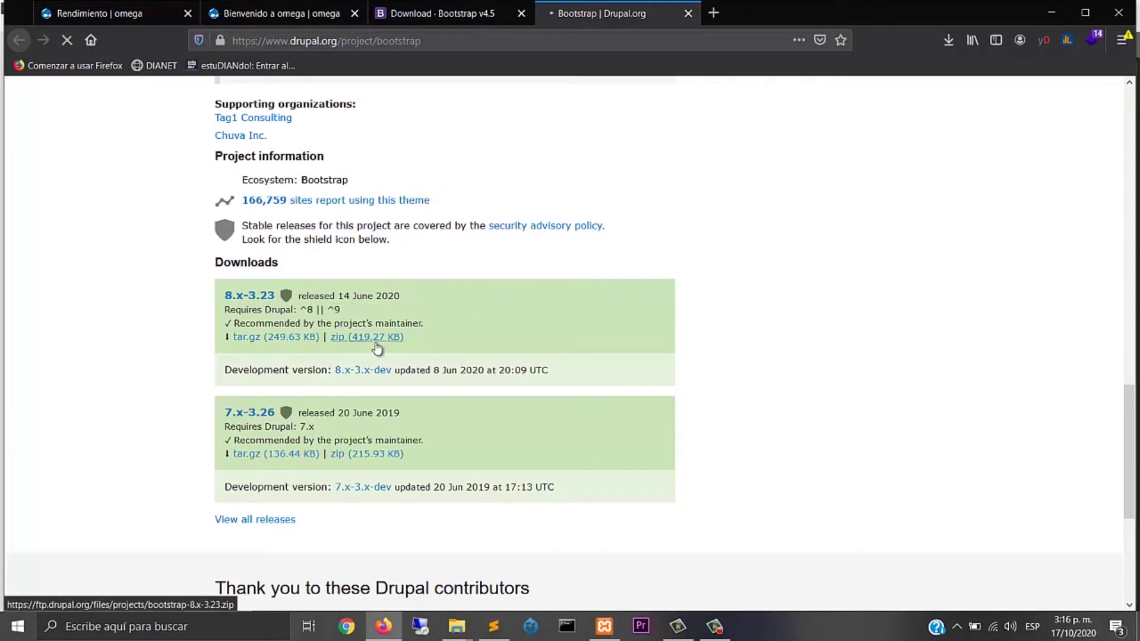
left_click(447, 308)
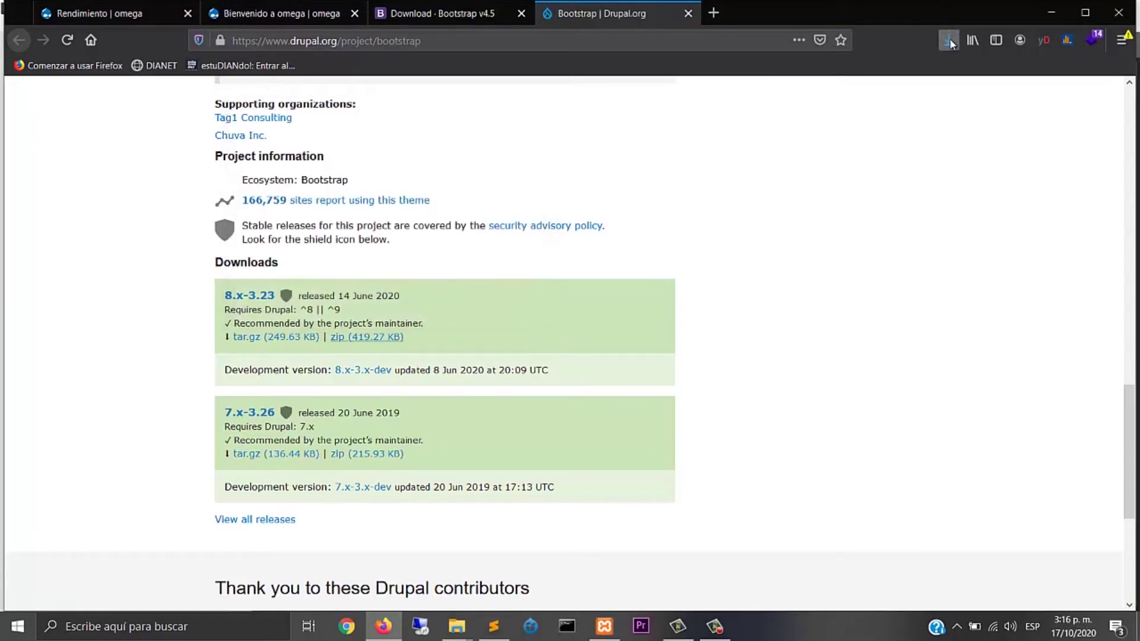
Extract the downloaded bootstrap-8.x-3.23.zip into its own bootstrap-8.x-3.23 folder and open that folder
left_click(949, 40)
left_click(939, 79)
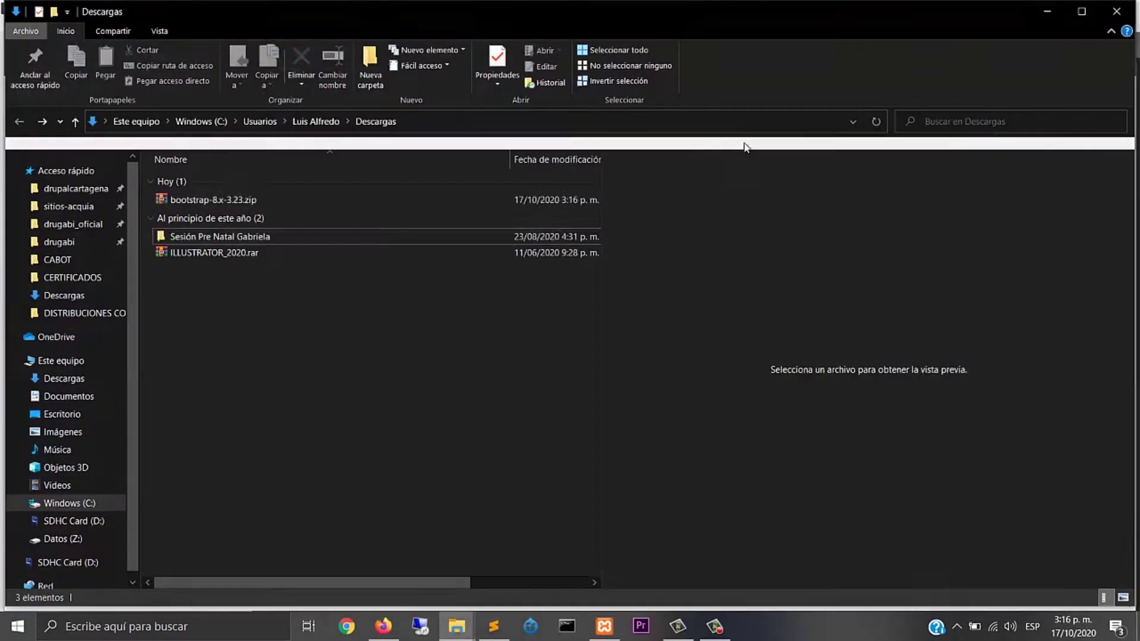
right_click(228, 200)
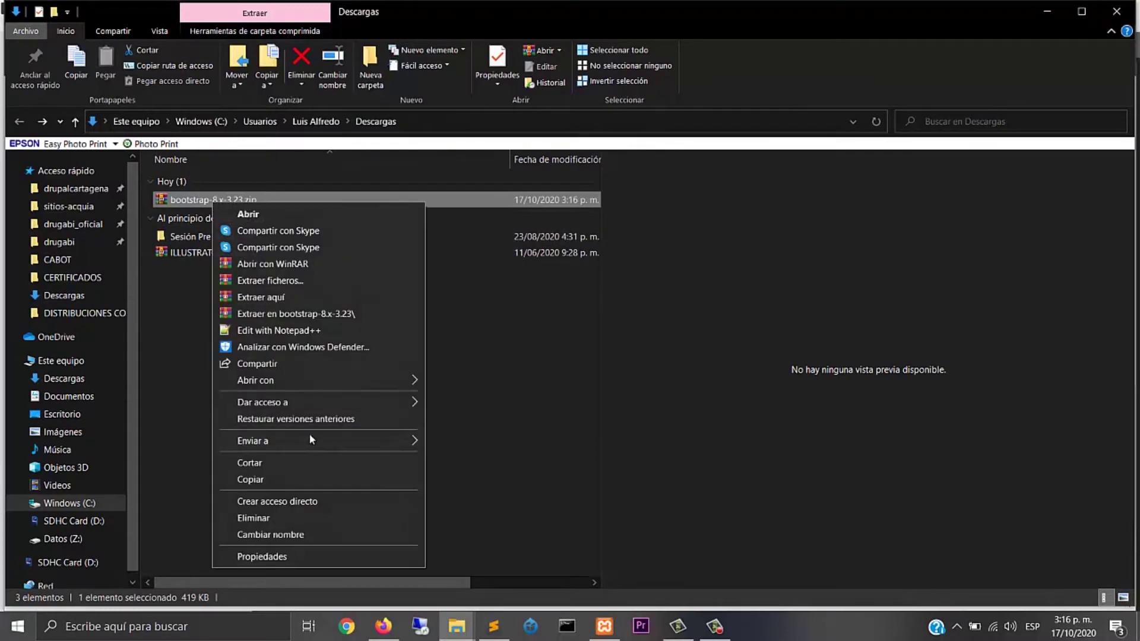
left_click(273, 314)
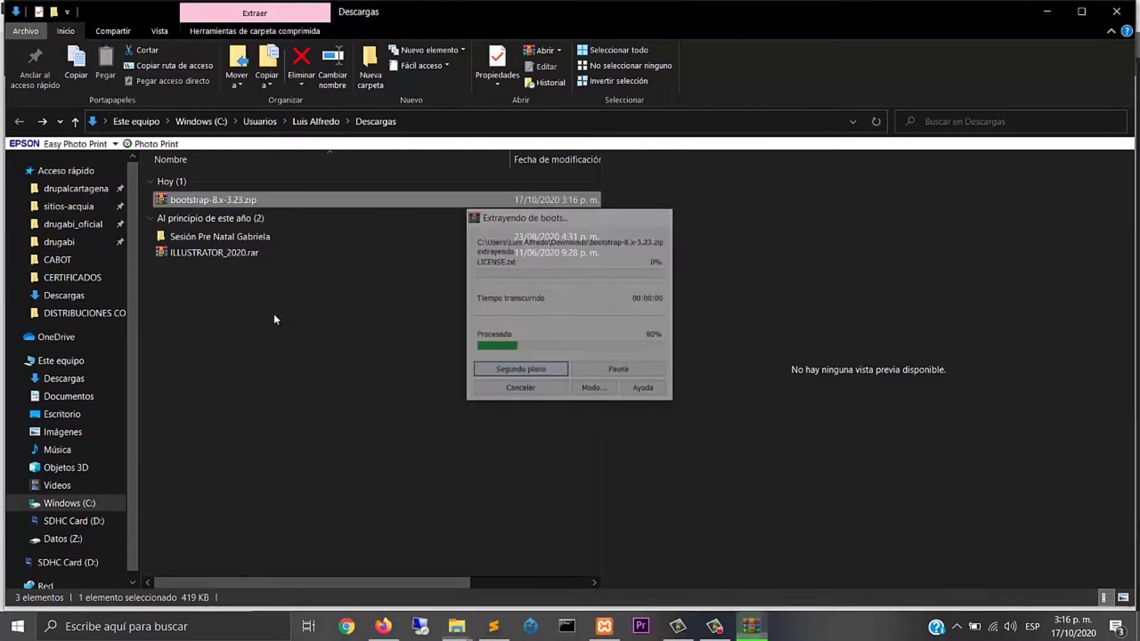
left_click(216, 201)
double_click(216, 200)
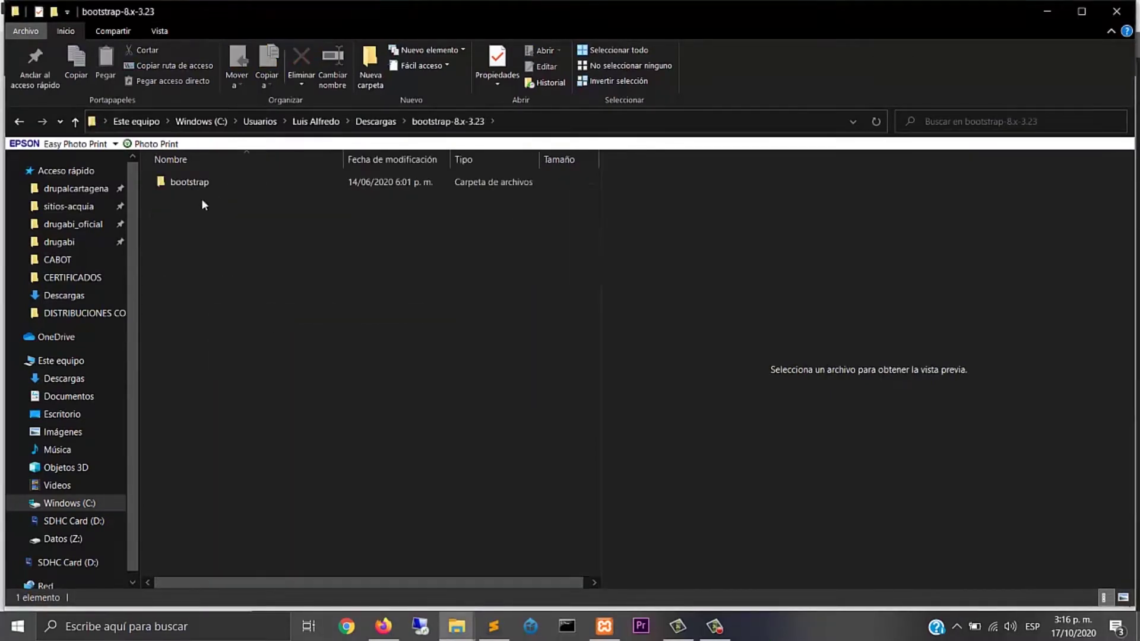
Copy the extracted bootstrap folder into the site's xampp/htdocs/omega/themes folder
left_click(262, 182)
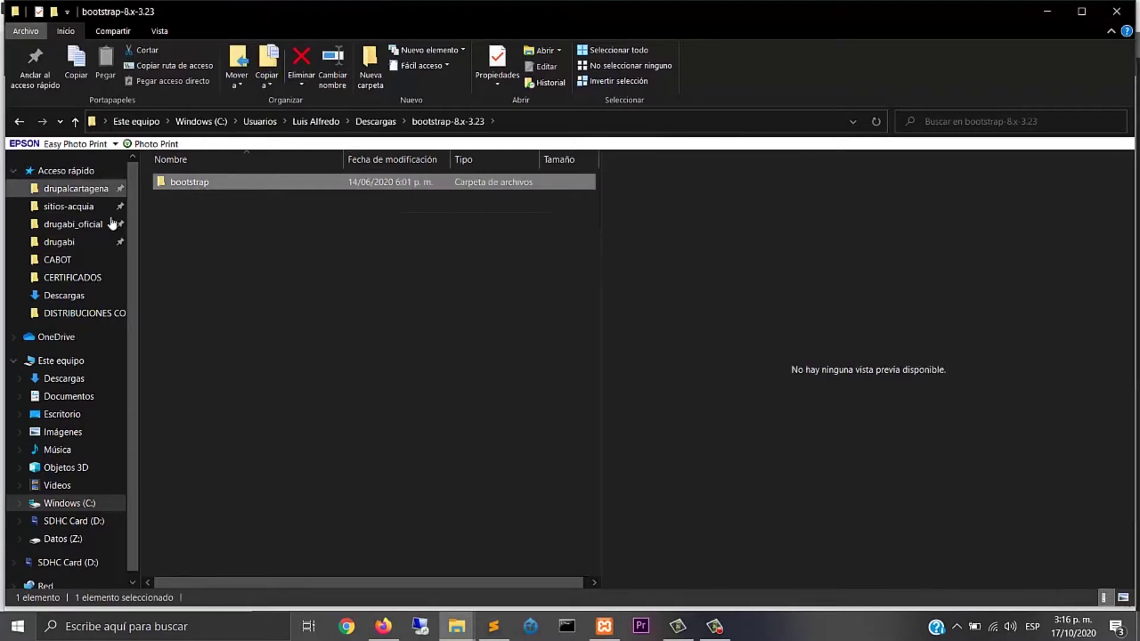
left_click(358, 196)
left_click(198, 182)
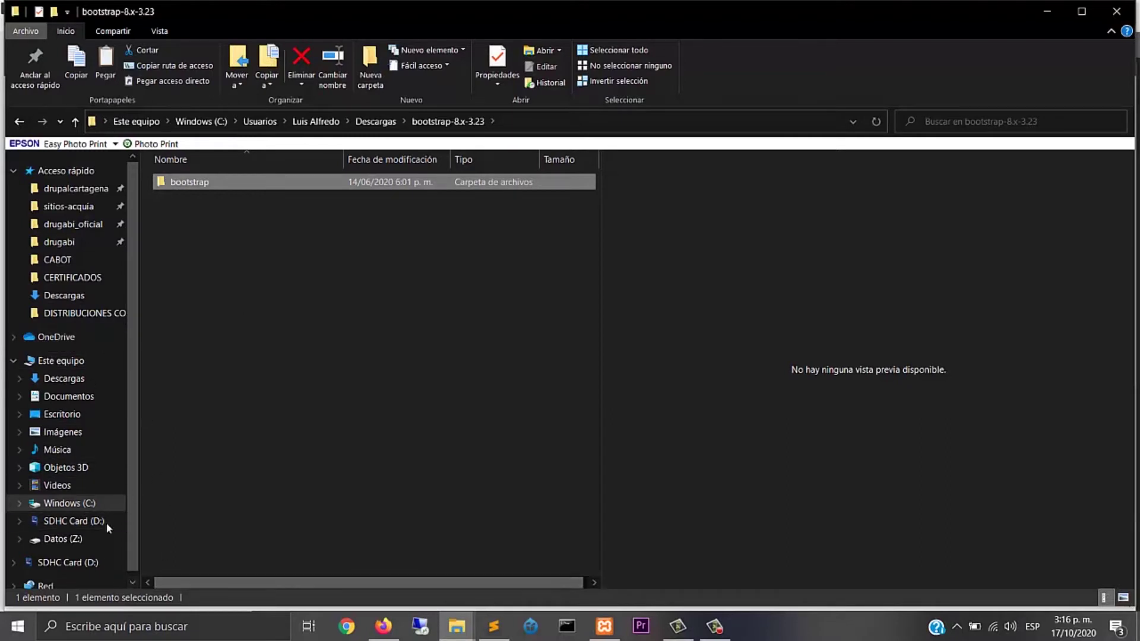
scroll(132, 457, "down", 1)
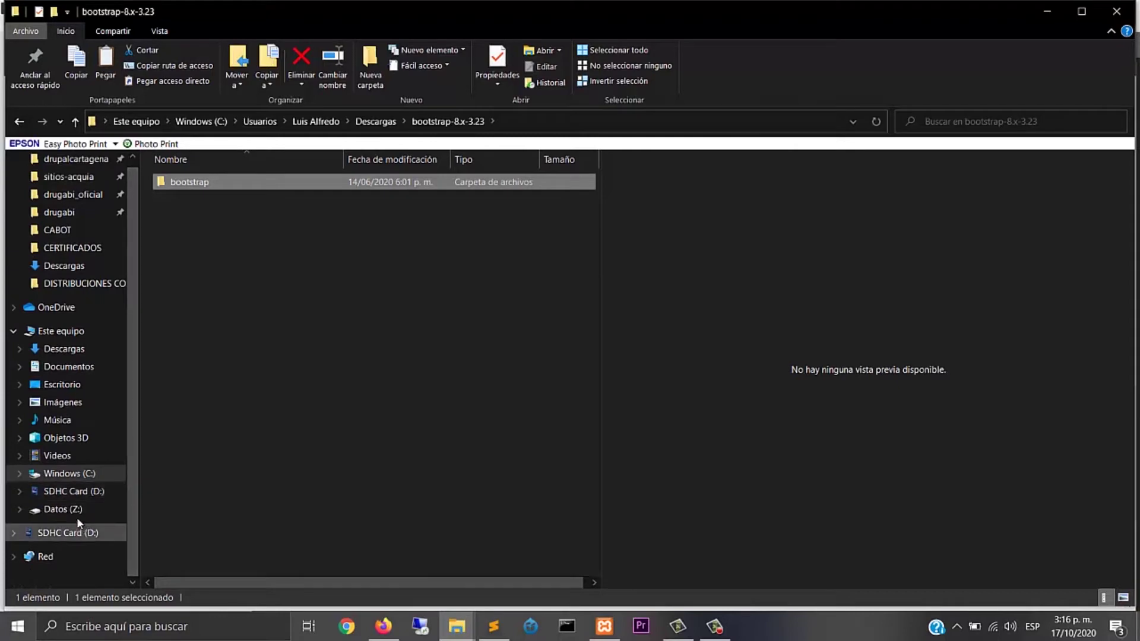
left_click(89, 473)
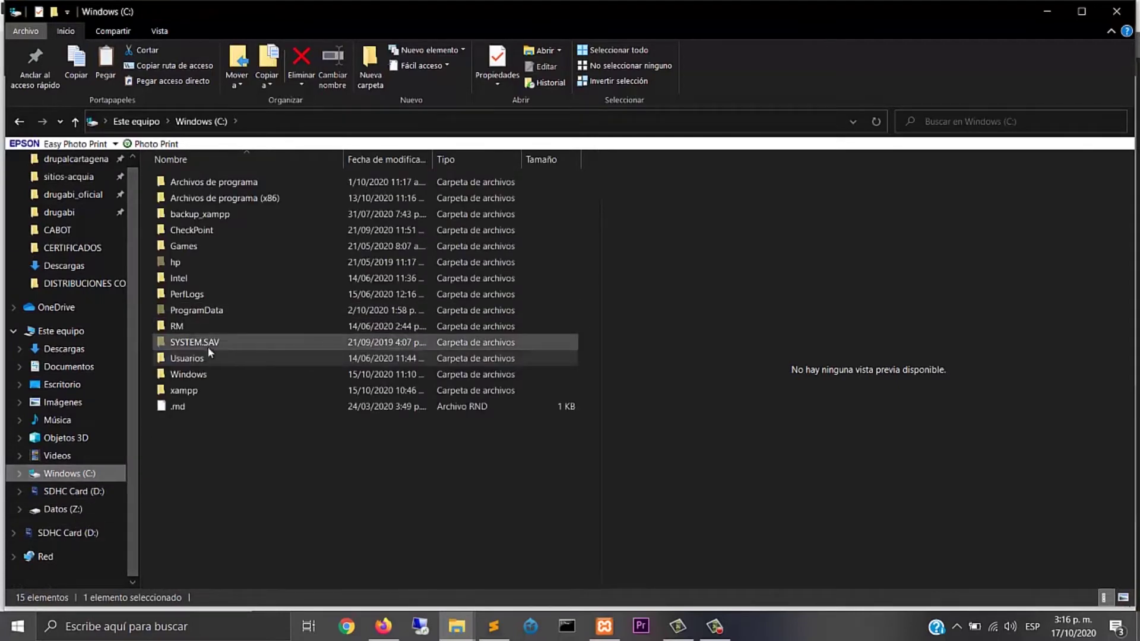
left_click(456, 626)
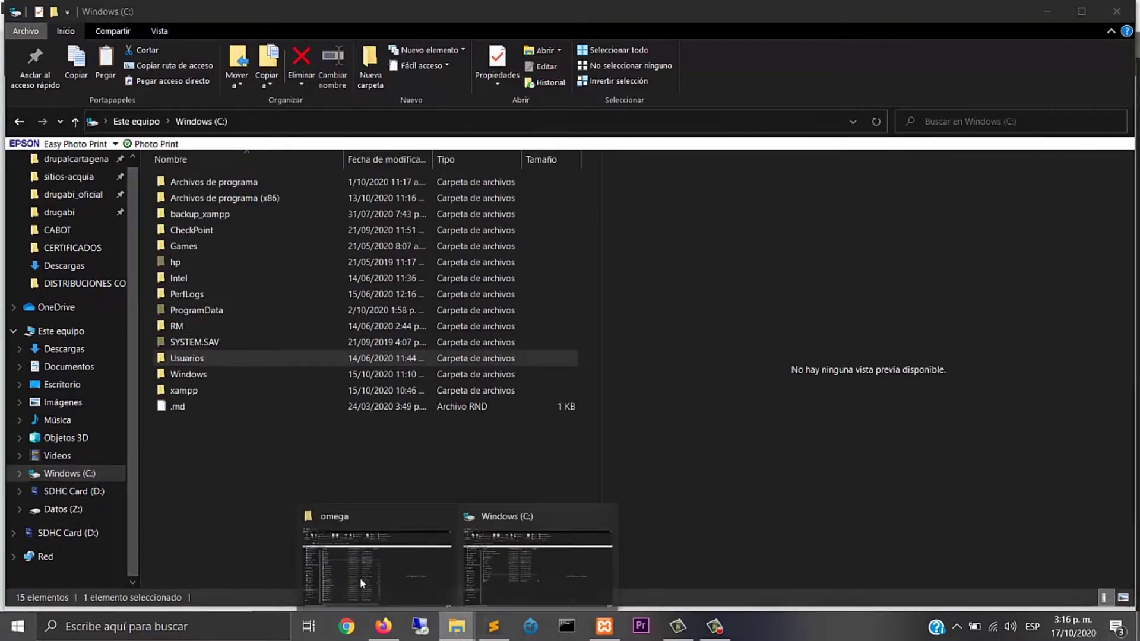
left_click(354, 553)
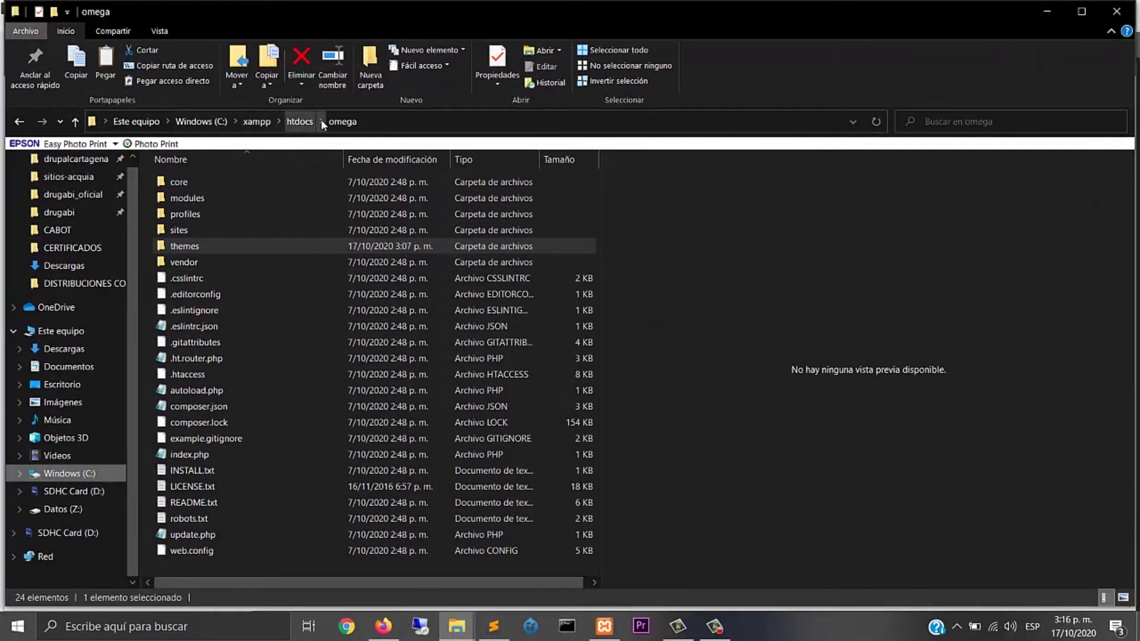
double_click(183, 245)
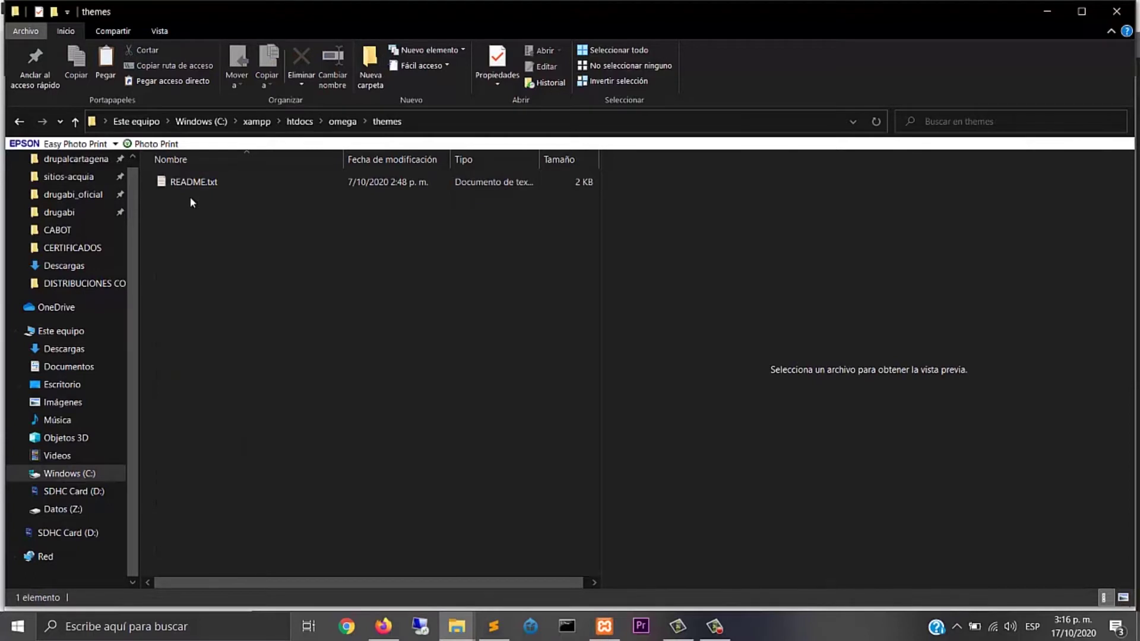
key("ctrl+v")
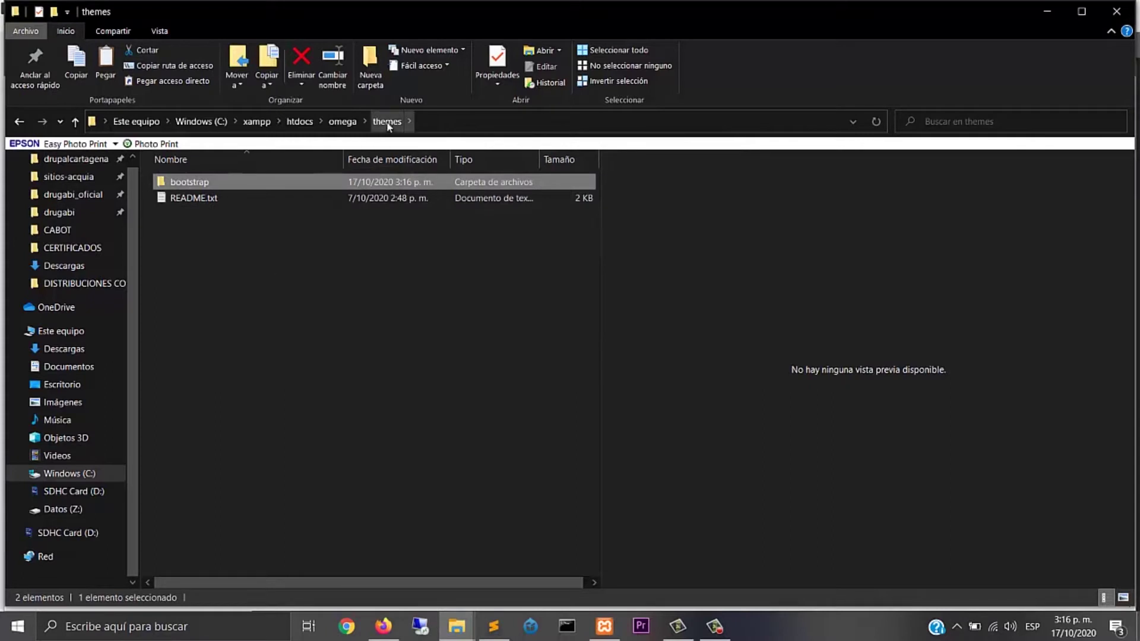
left_click(198, 297)
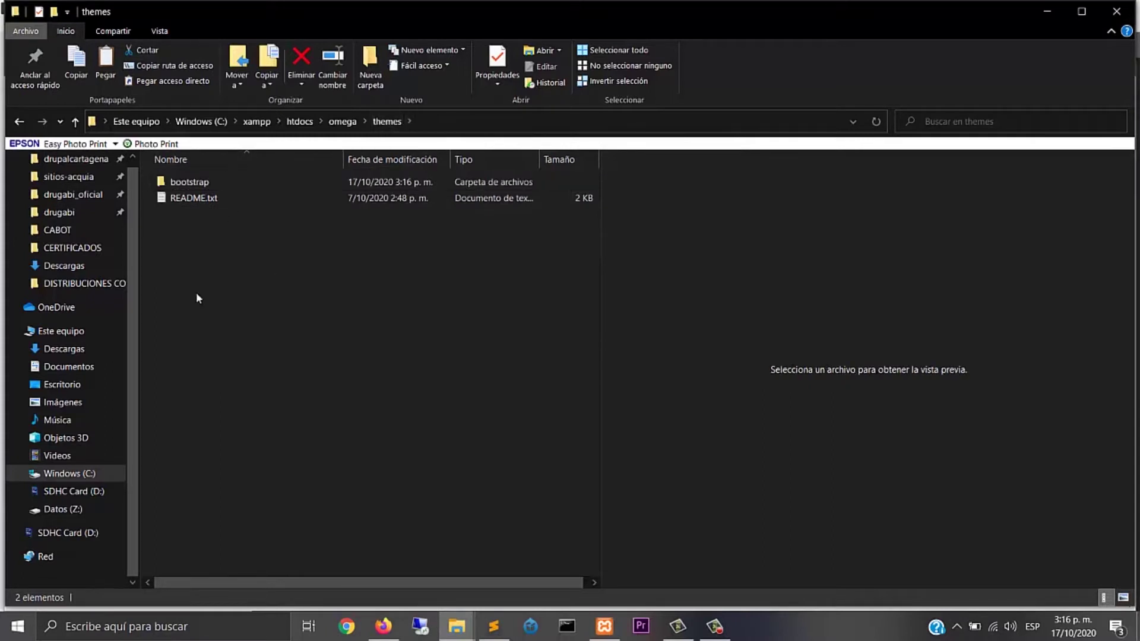
Cut the THEMENAME folder from the starterkits folder of the bootstrap theme
left_click(203, 183)
double_click(203, 183)
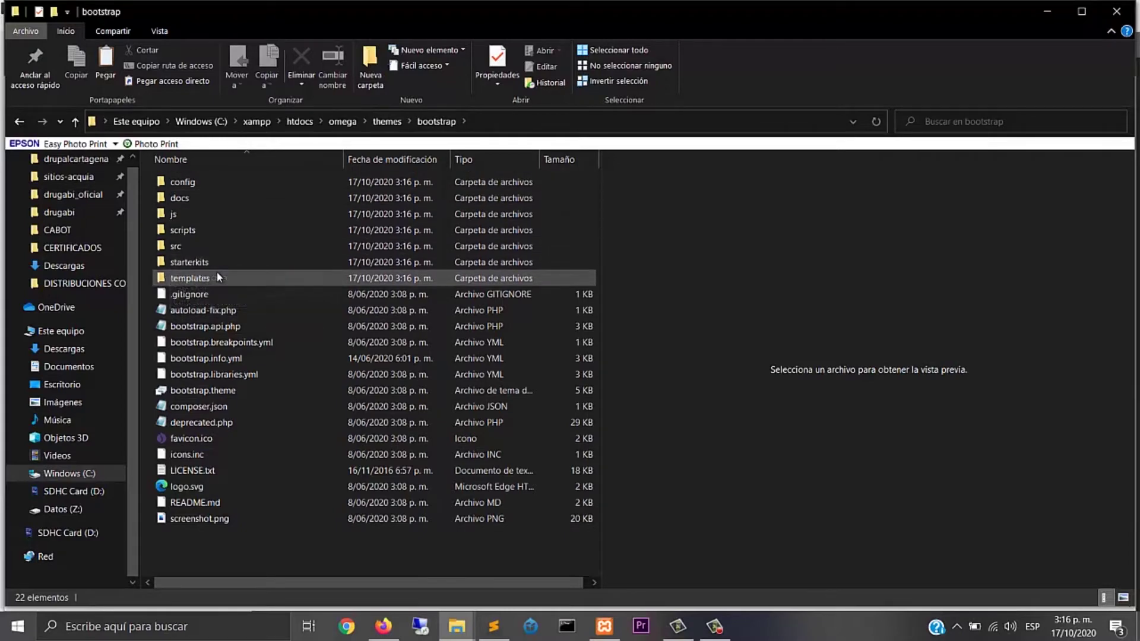
double_click(201, 261)
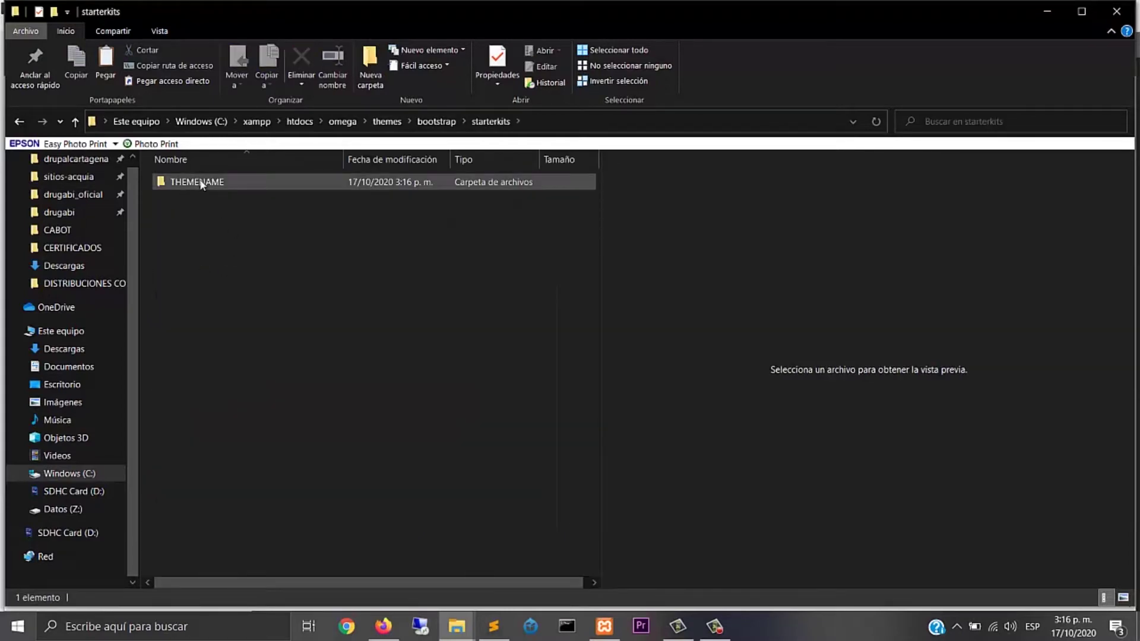
left_click(202, 183)
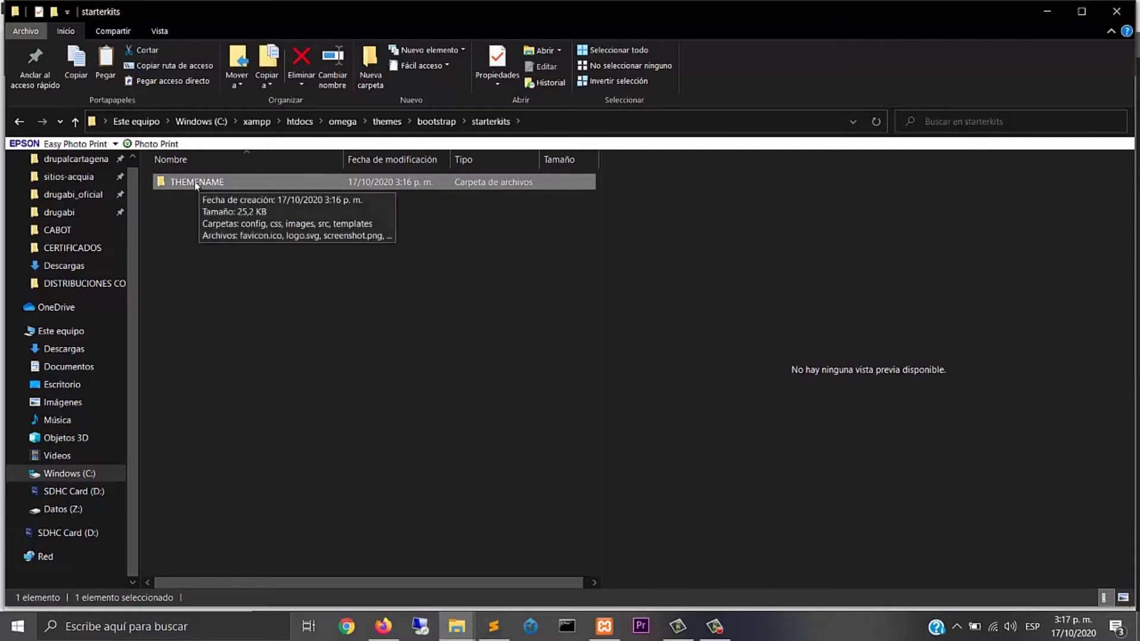
right_click(159, 188)
left_click(214, 460)
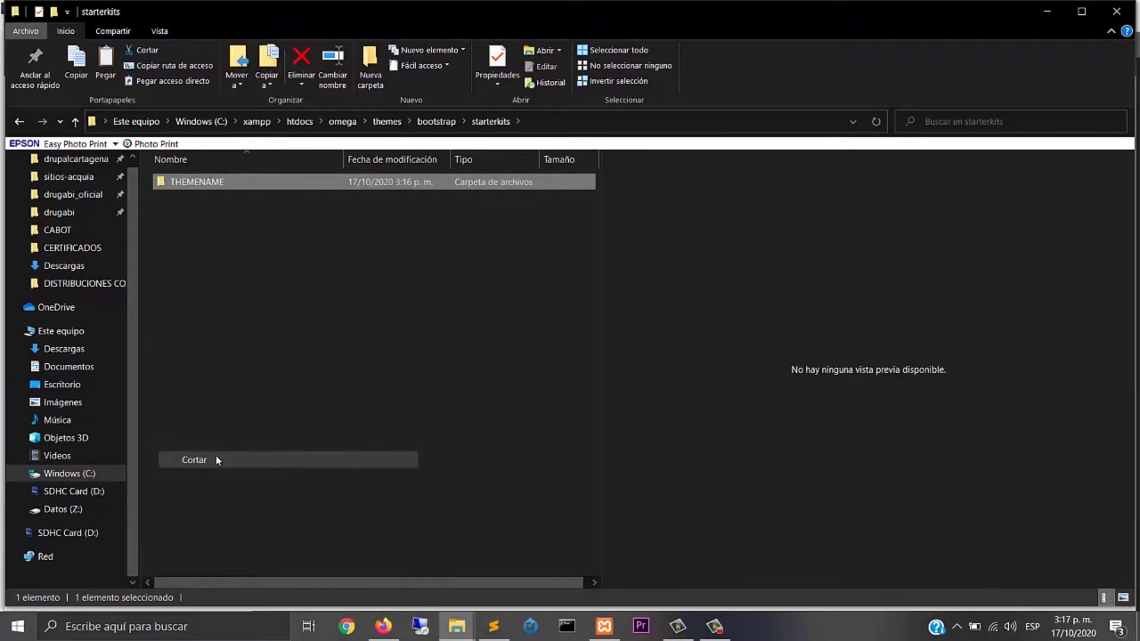
Create a folder named custom in the omega site's themes folder and open it
left_click(383, 121)
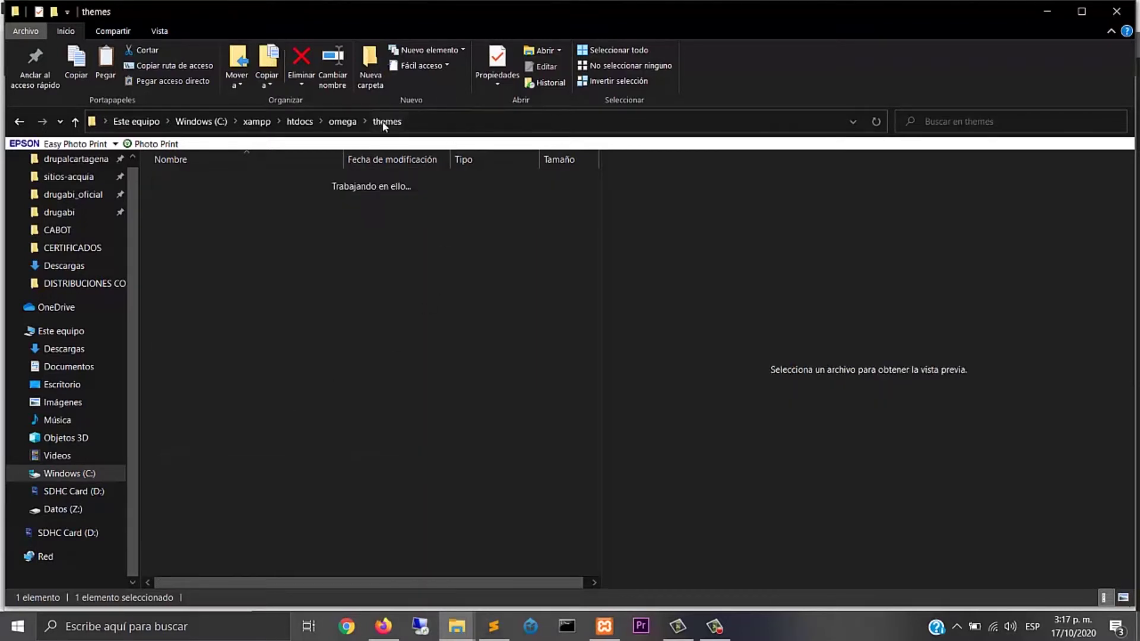
left_click(369, 59)
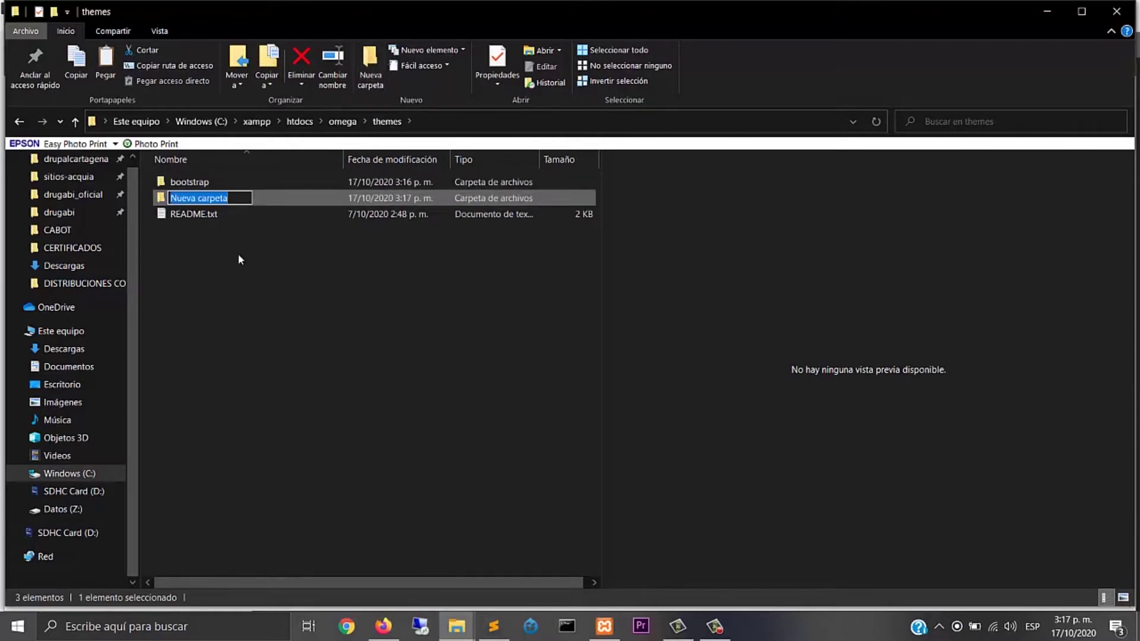
type("custom")
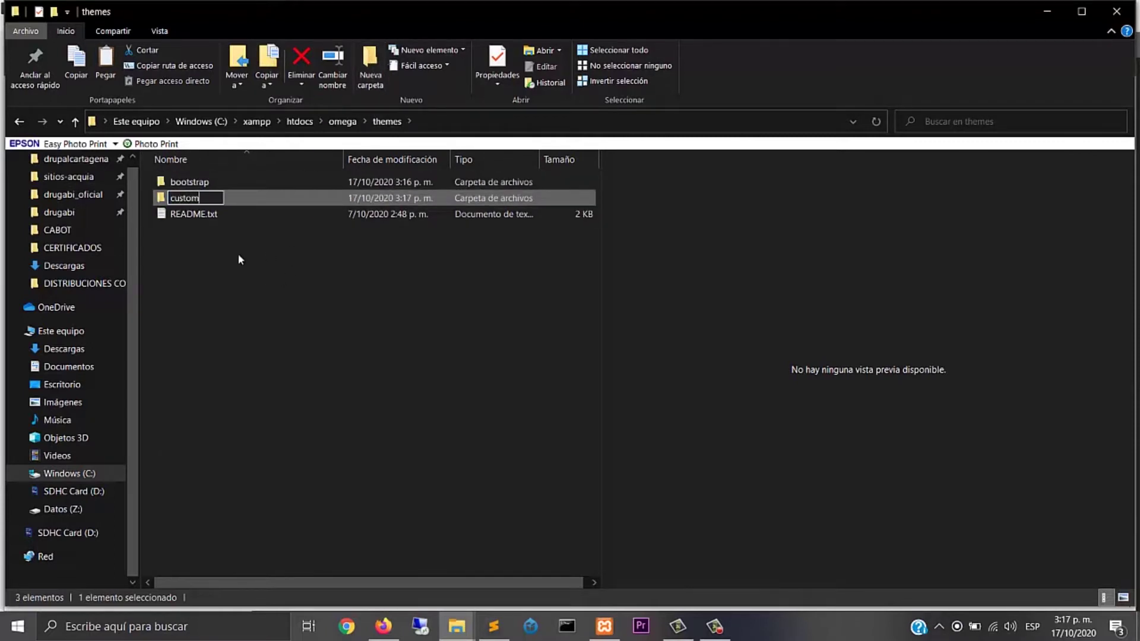
key("Return")
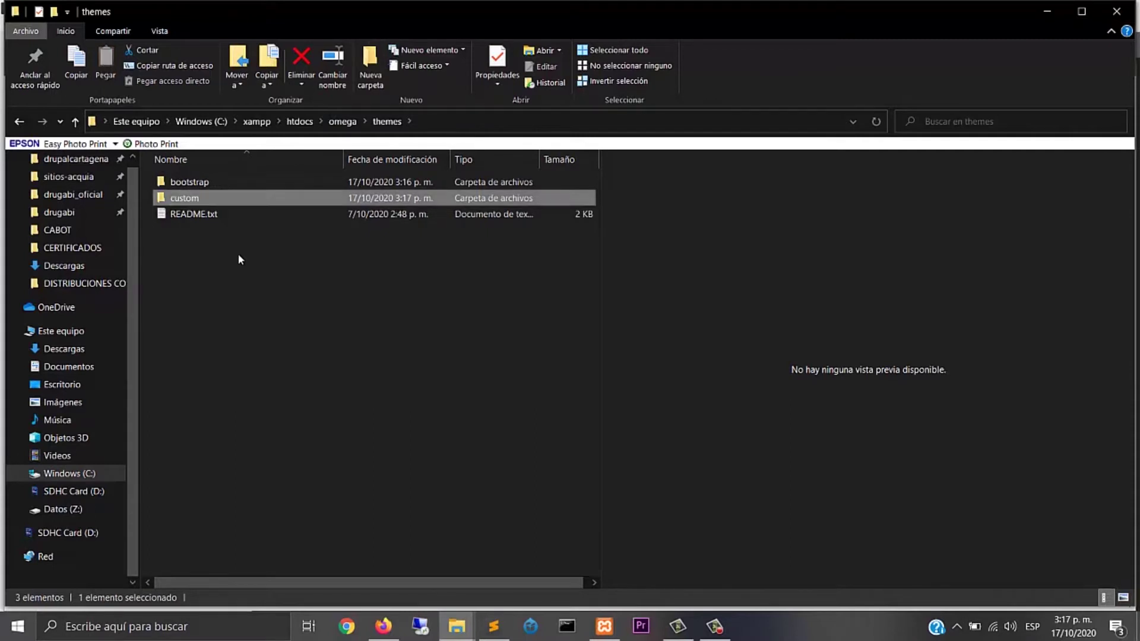
key("Return")
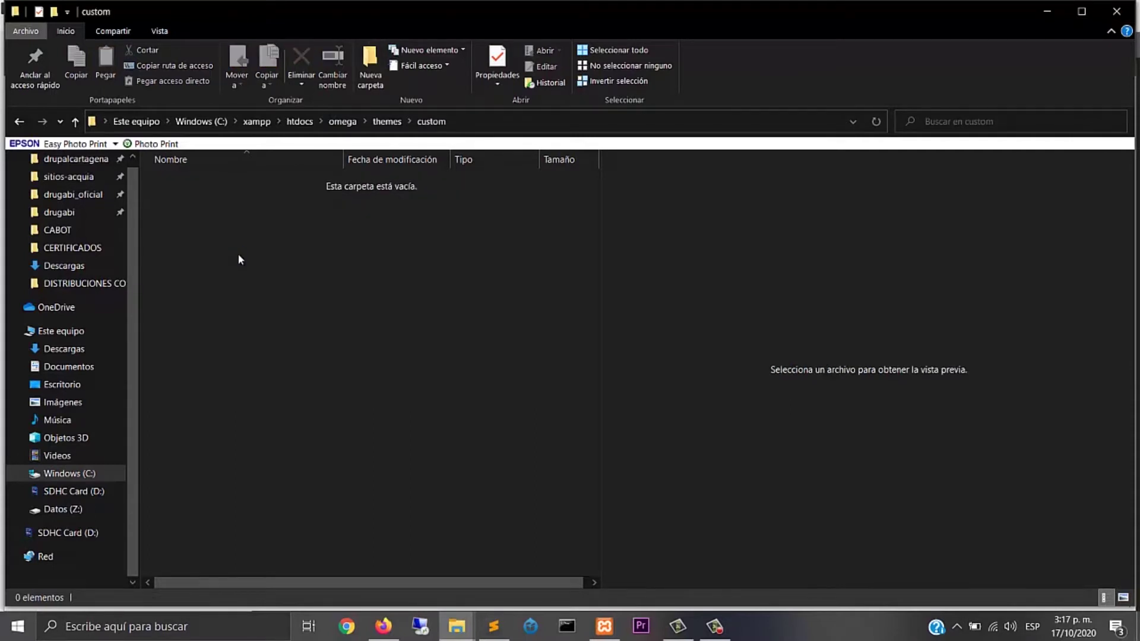
Paste the cut THEMENAME starter kit into the custom folder and select it
key("ctrl+v")
left_click(239, 256)
left_click(198, 183)
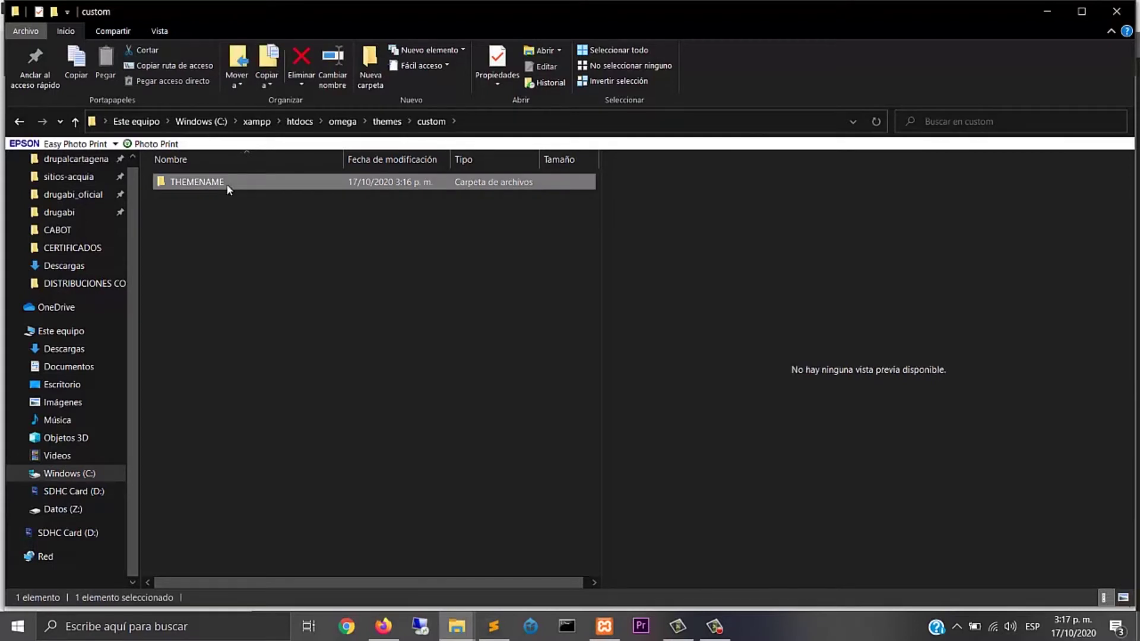
left_click(204, 197)
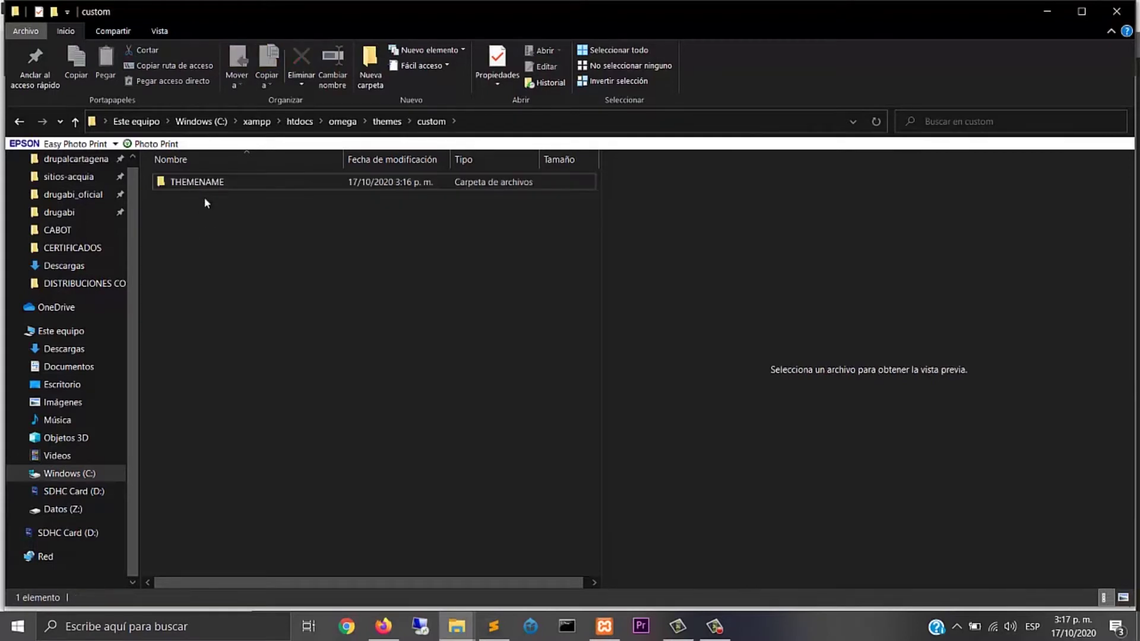
left_click(207, 182)
left_click(202, 178)
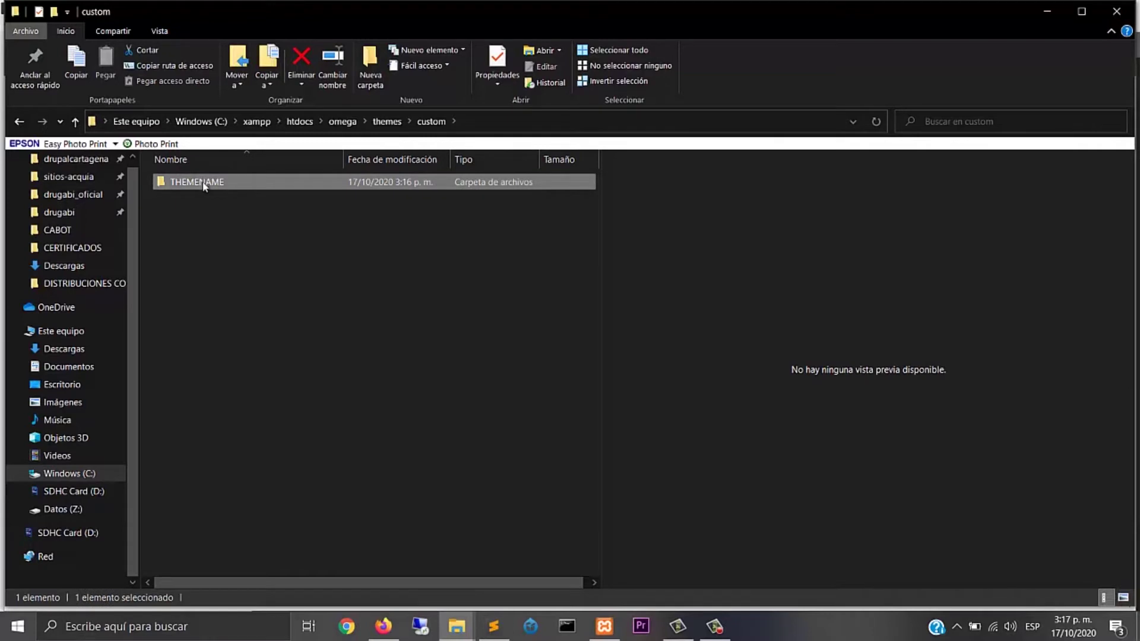
Rename the THEMENAME folder inside the custom themes folder as andromeda
type("om")
key("BackSpace")
key("BackSpace")
type("adndromeda")
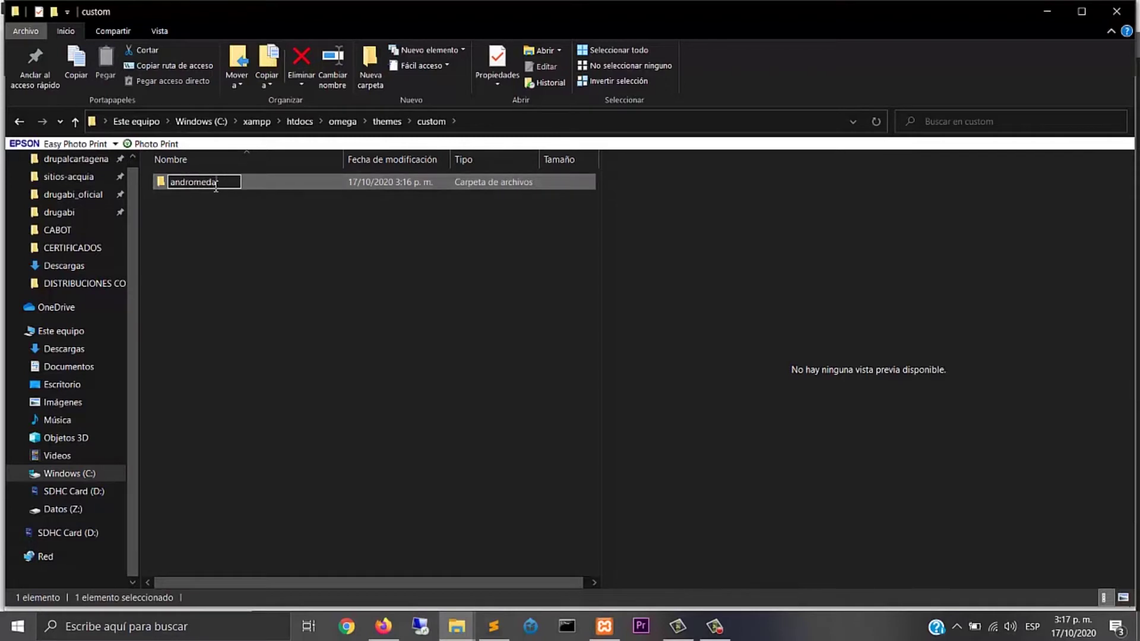
left_click_drag(219, 183, 164, 181)
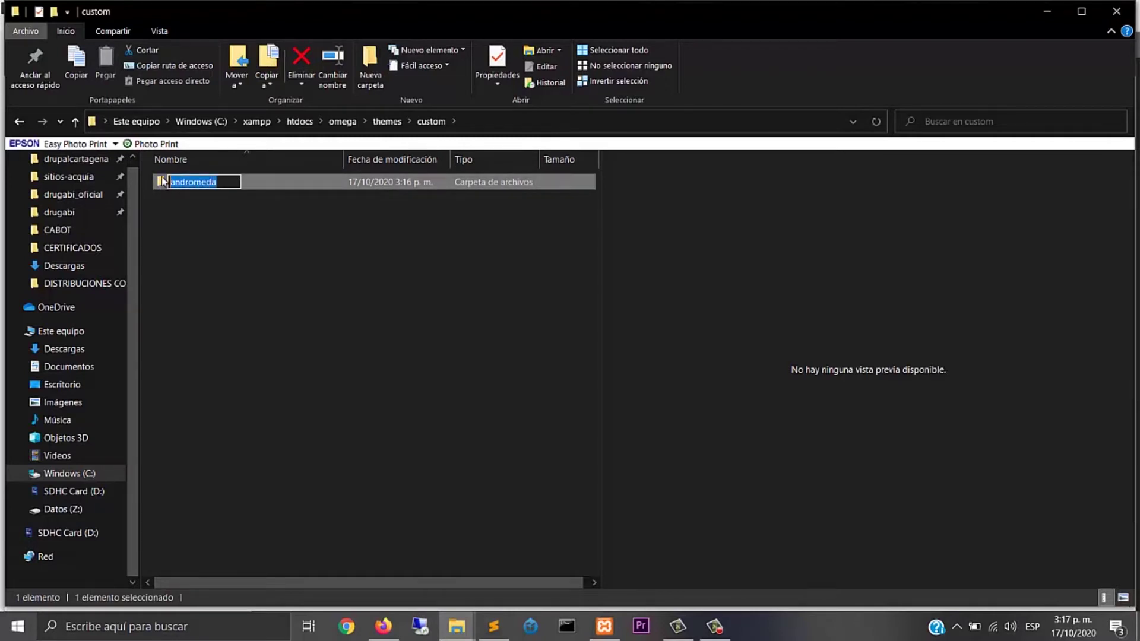
left_click(169, 223)
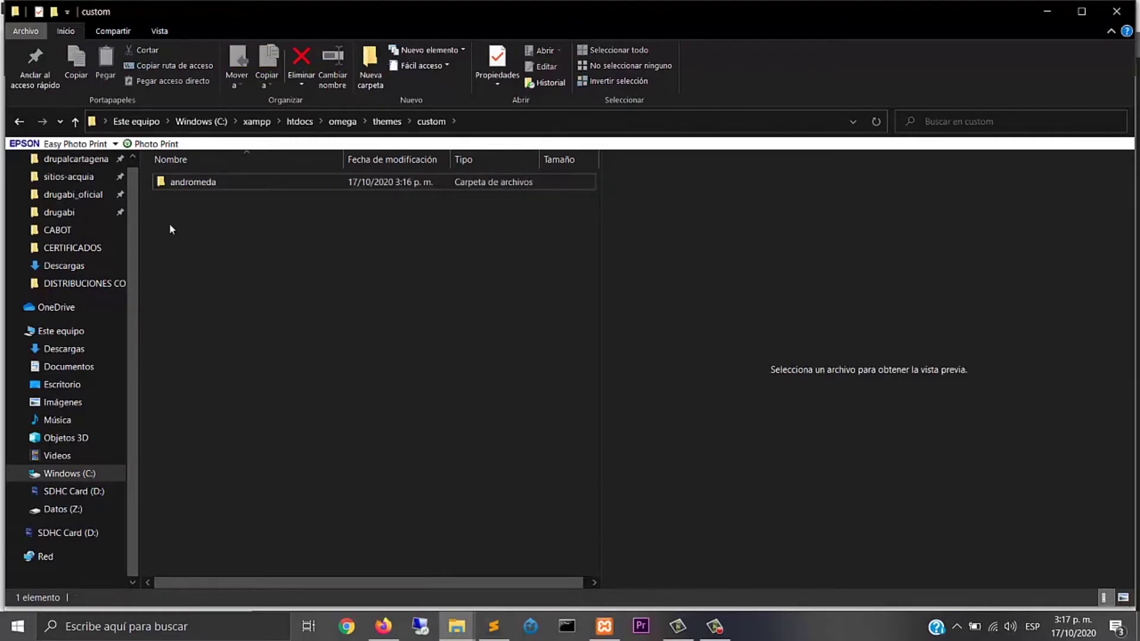
Open the andromeda folder and rename THEMENAME.libraries.yml as andromeda.libraries.yml
double_click(164, 186)
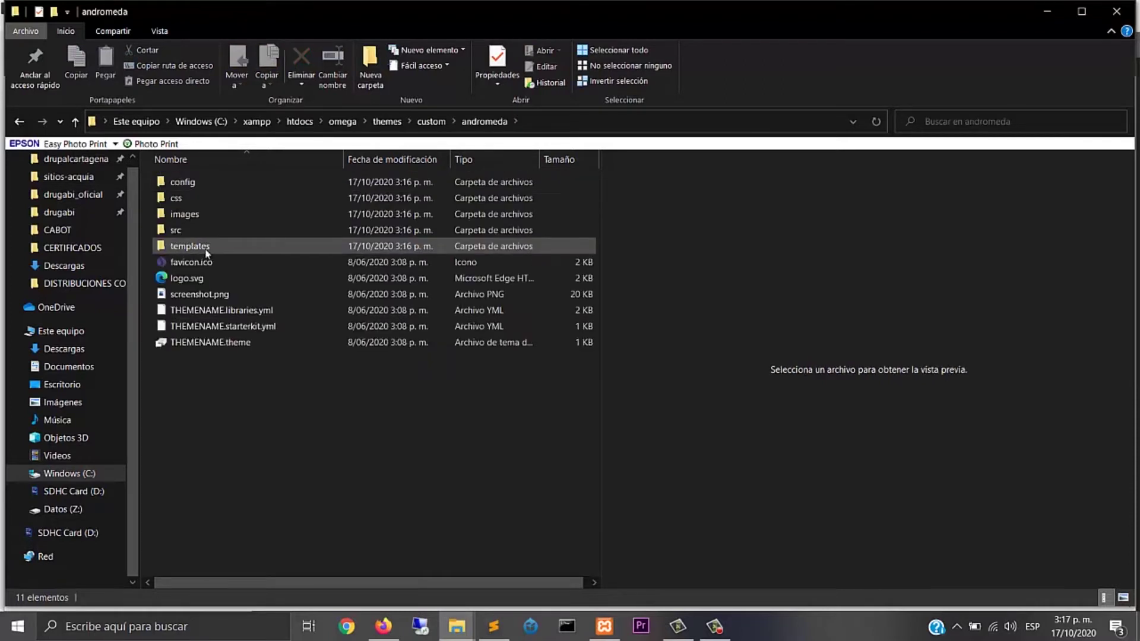
left_click(214, 312)
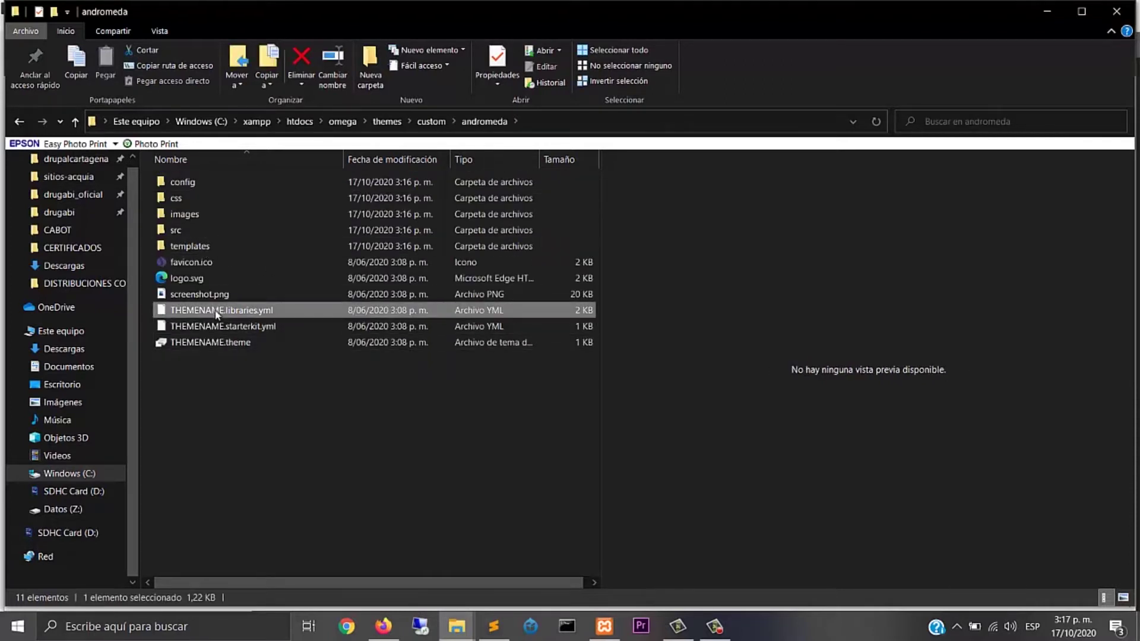
left_click(225, 310)
left_click(225, 310)
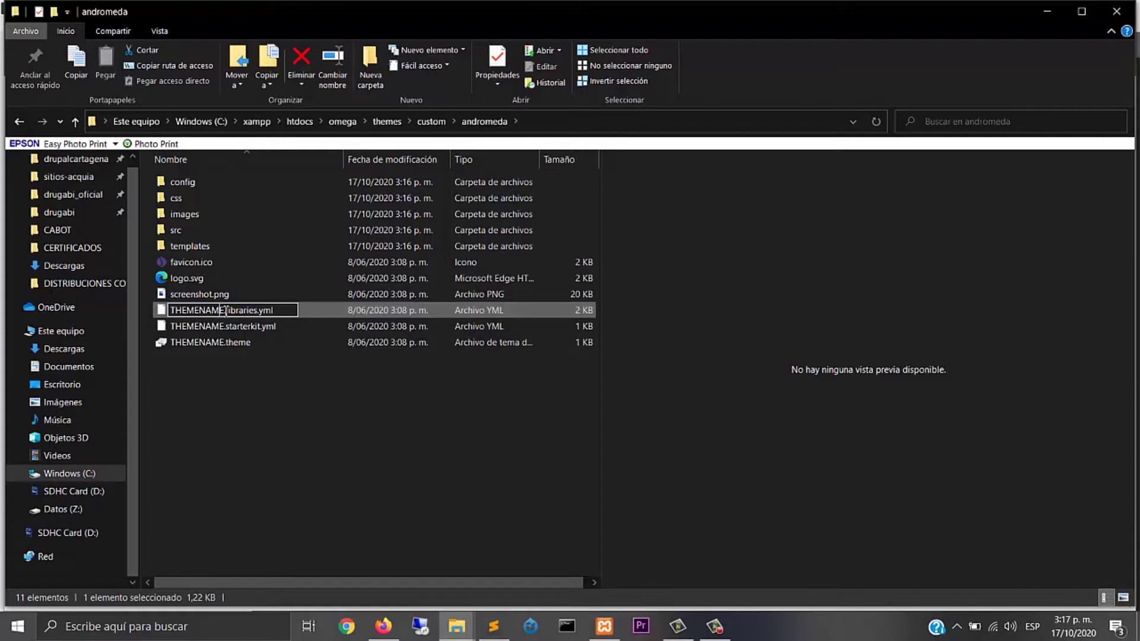
double_click(217, 309)
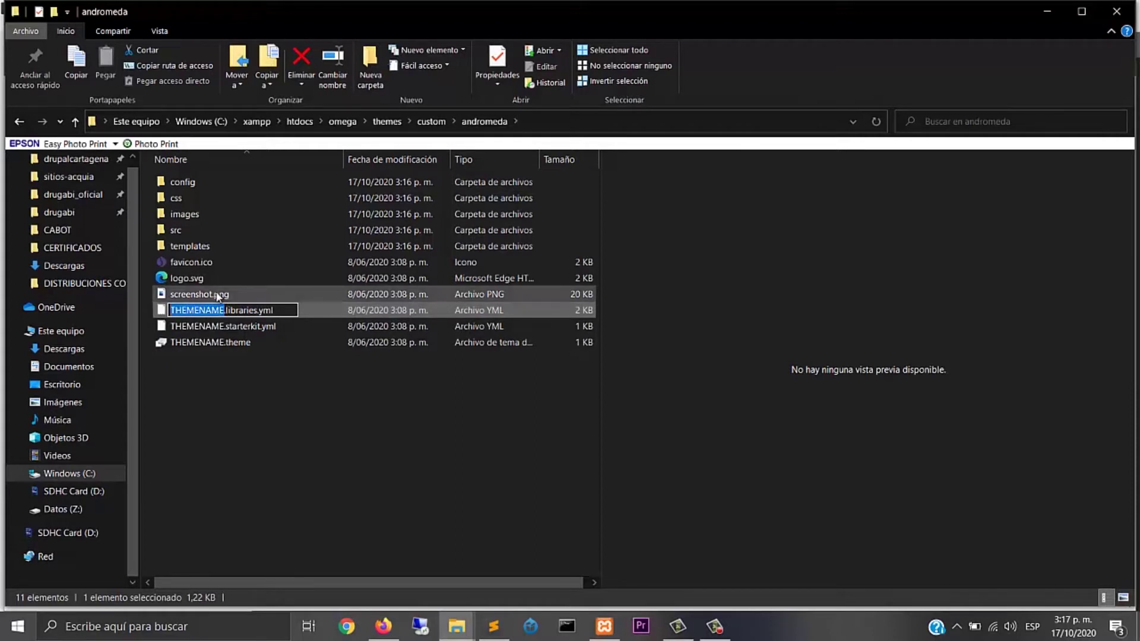
type("andromeda")
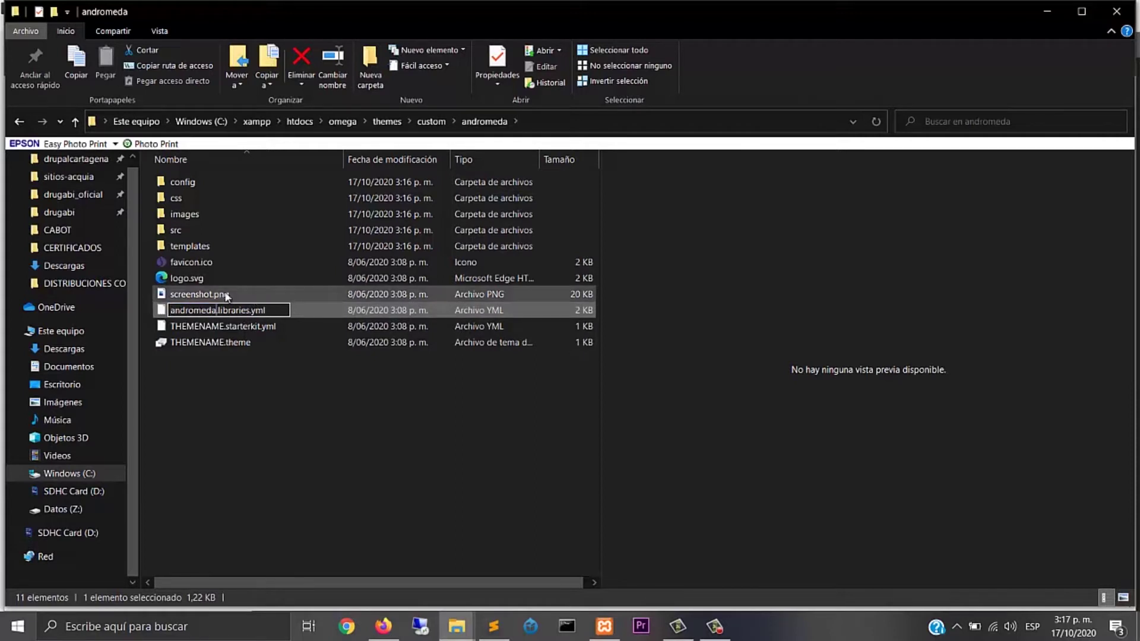
Rename THEMENAME.starterkit.yml as andromeda.info.yml
left_click(212, 330)
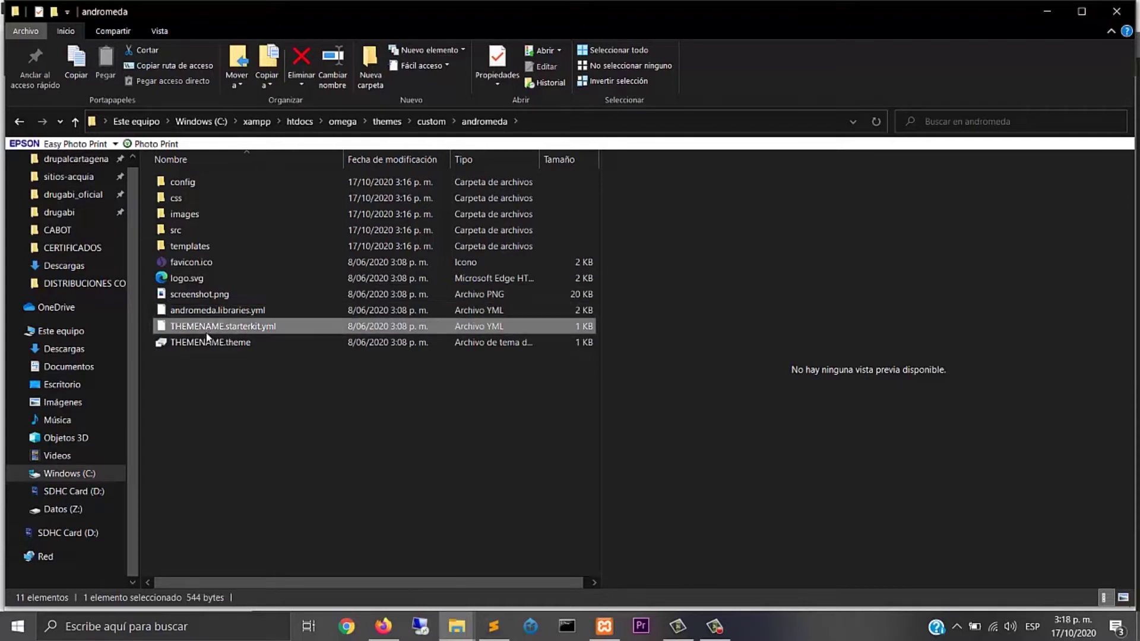
left_click(214, 326)
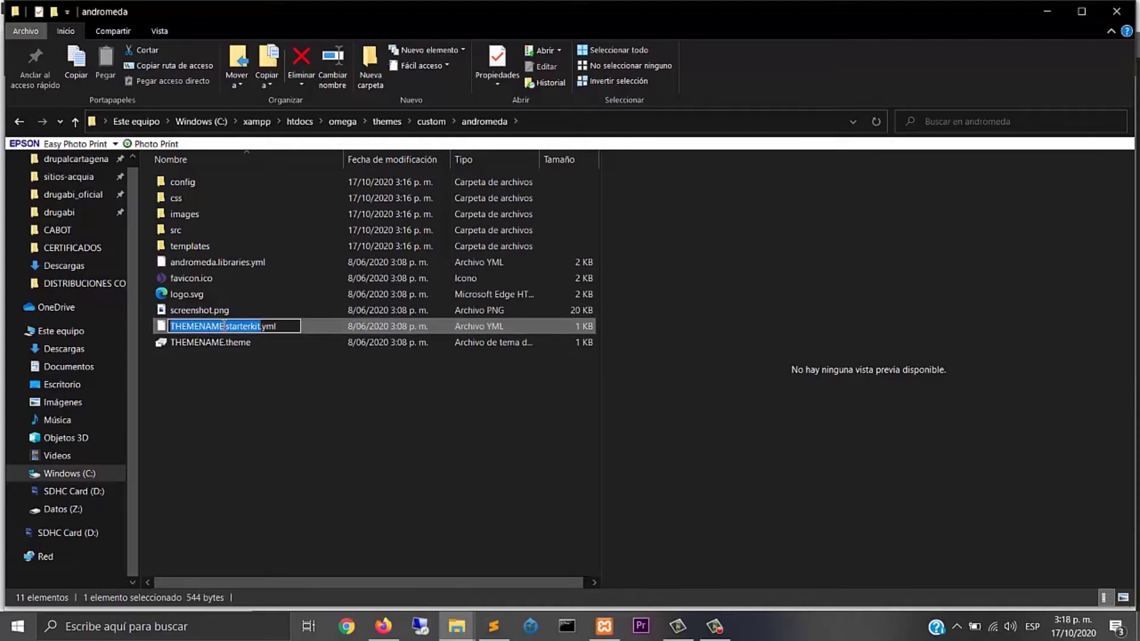
left_click_drag(224, 326, 169, 326)
type("andromeda")
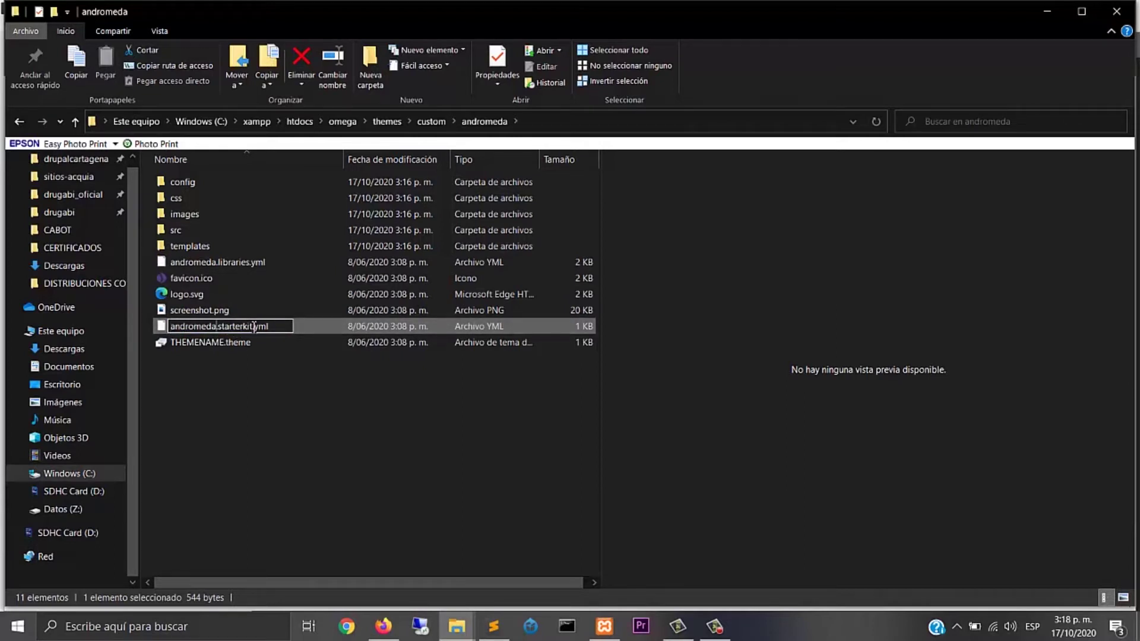
left_click_drag(252, 326, 232, 326)
double_click(235, 326)
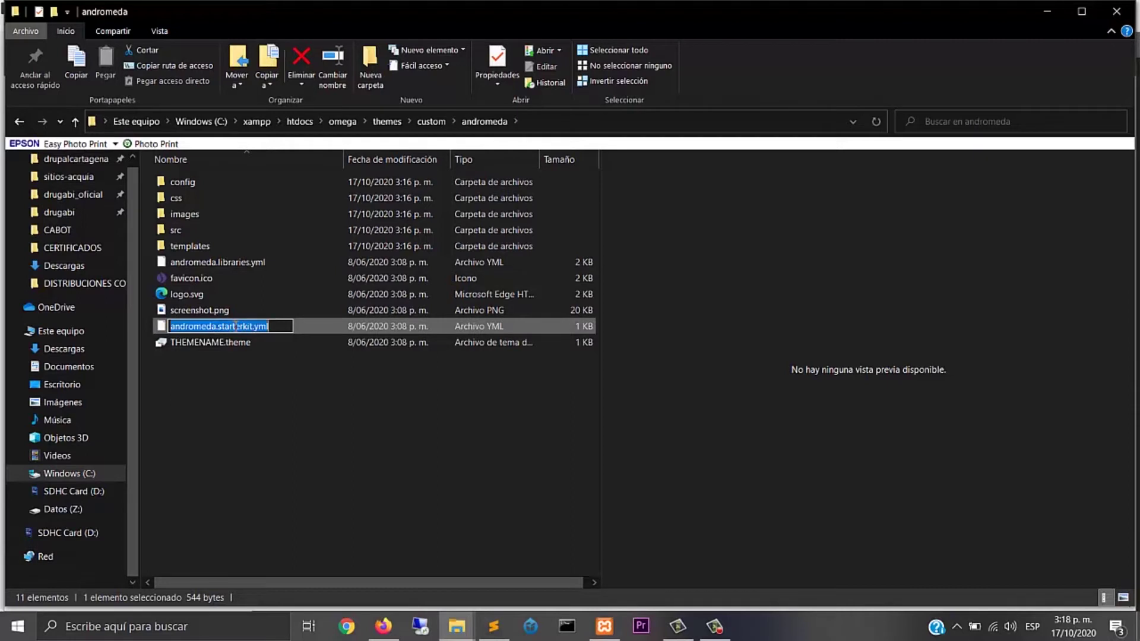
left_click(251, 326)
key("BackSpace")
key("BackSpace")
key("BackSpace")
key("BackSpace")
key("BackSpace")
key("BackSpace")
key("BackSpace")
key("BackSpace")
key("BackSpace")
key("BackSpace")
key("BackSpace")
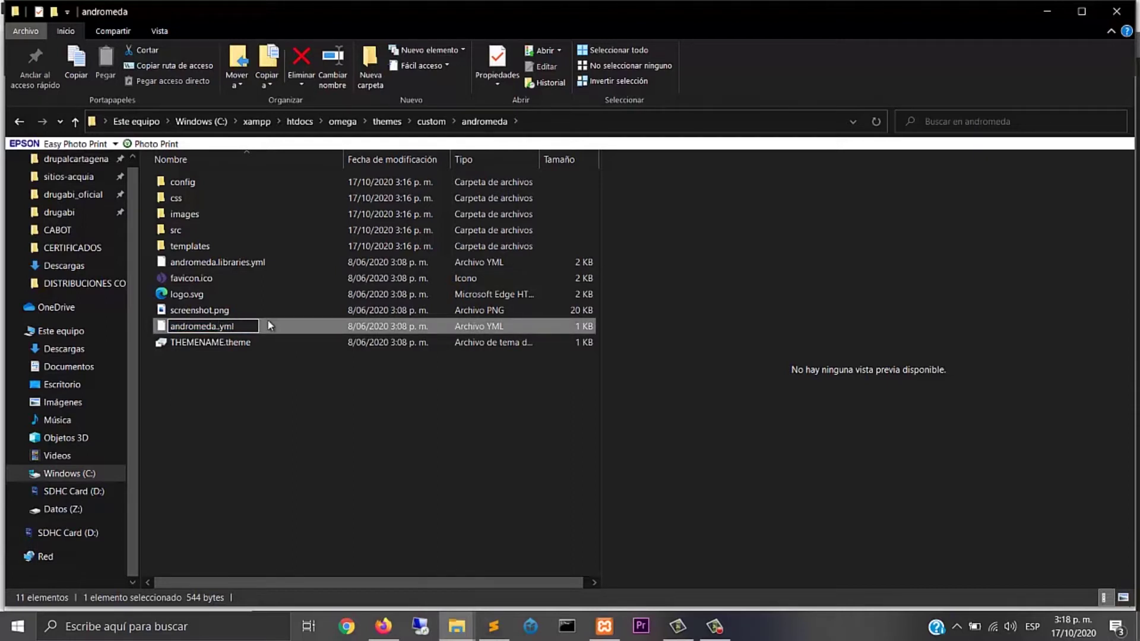
type("info")
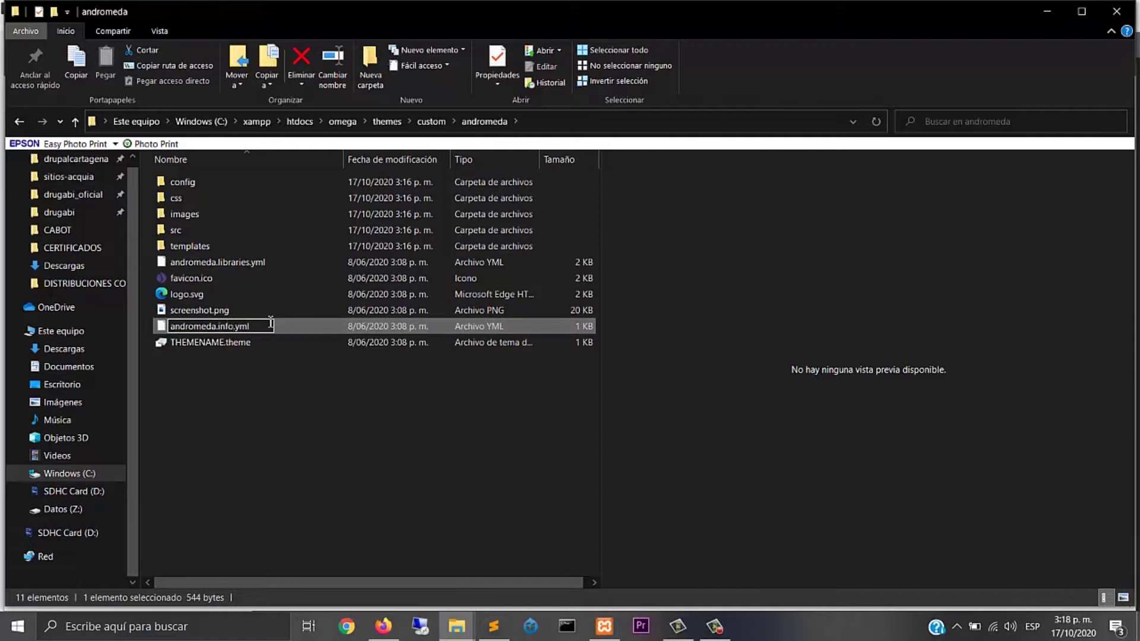
type(".")
key("Return")
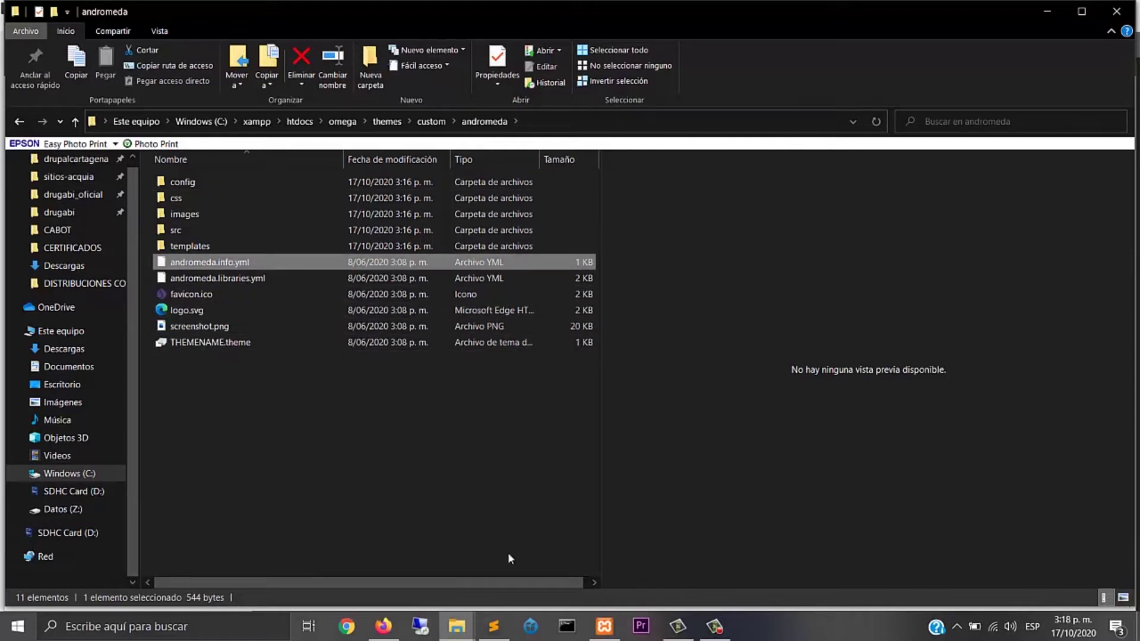
key("Return")
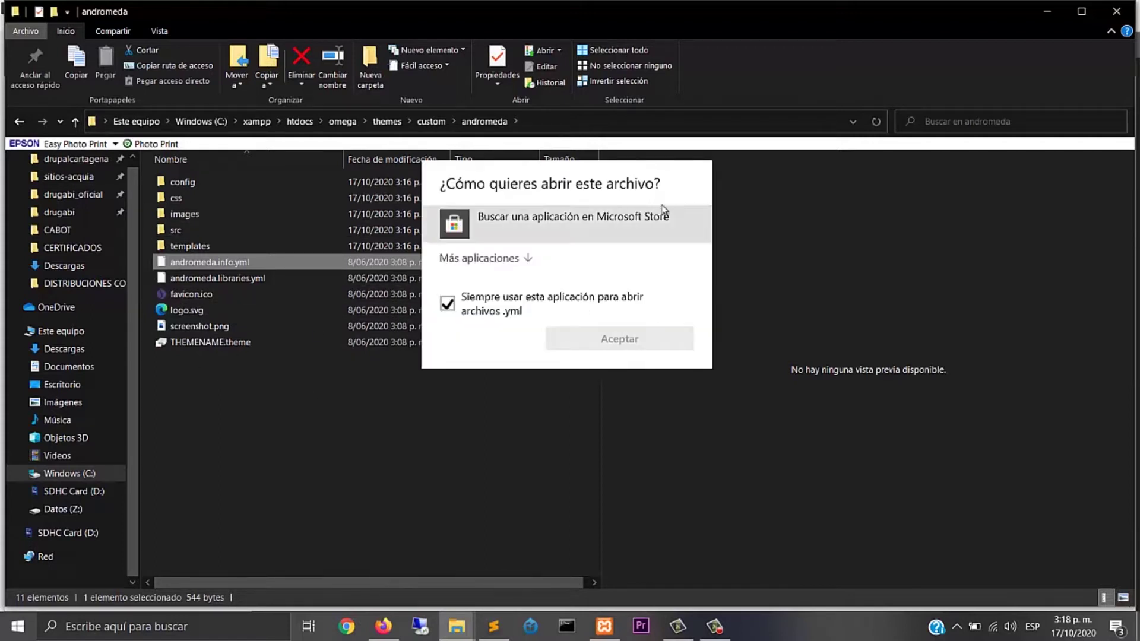
key("Escape")
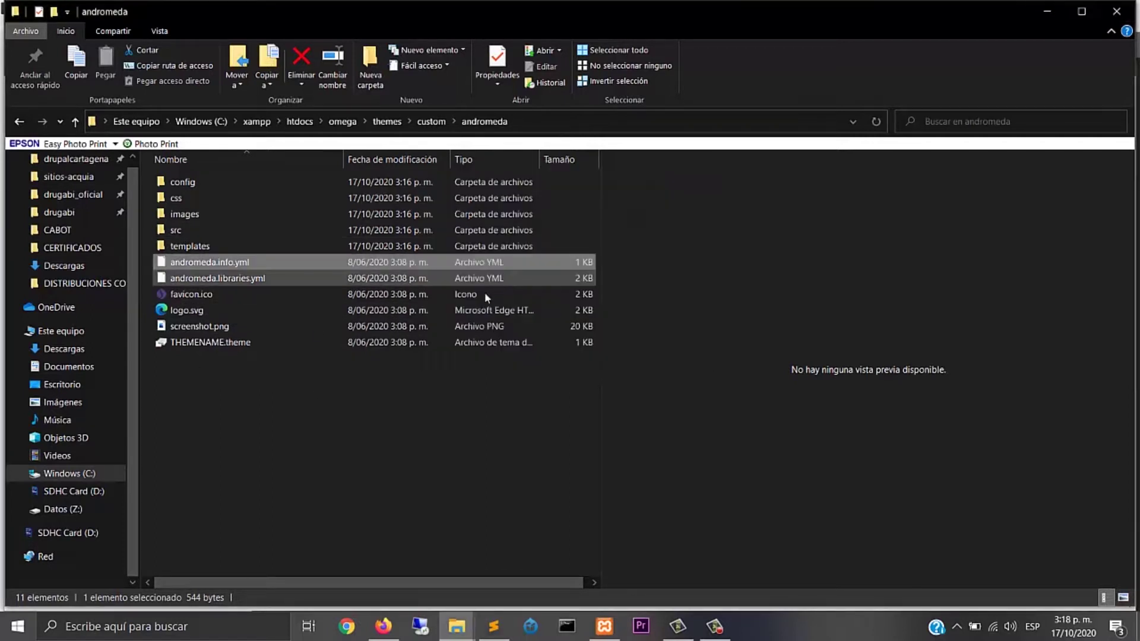
Rename THEMENAME.theme in the andromeda folder as andromeda.theme
left_click(203, 344)
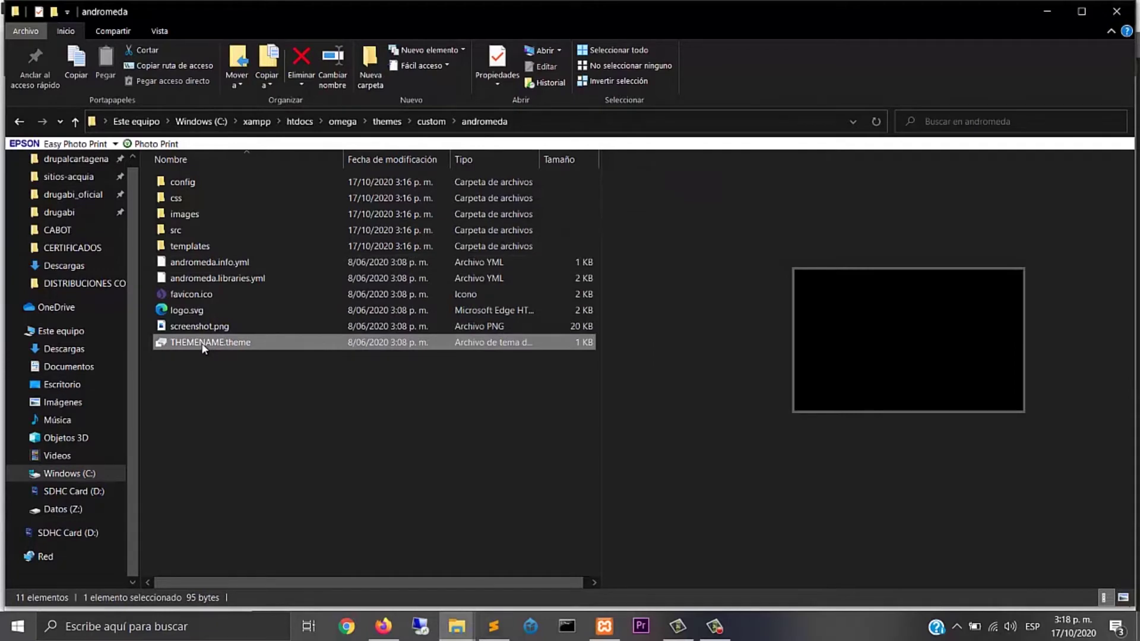
left_click(206, 344)
type("andromeda")
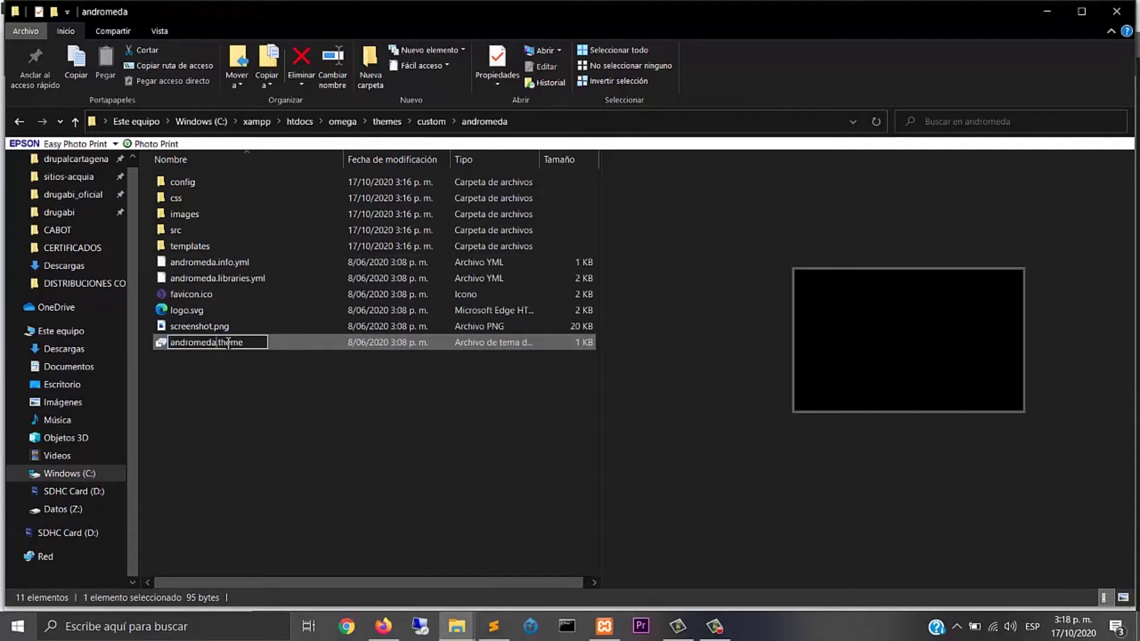
key("Return")
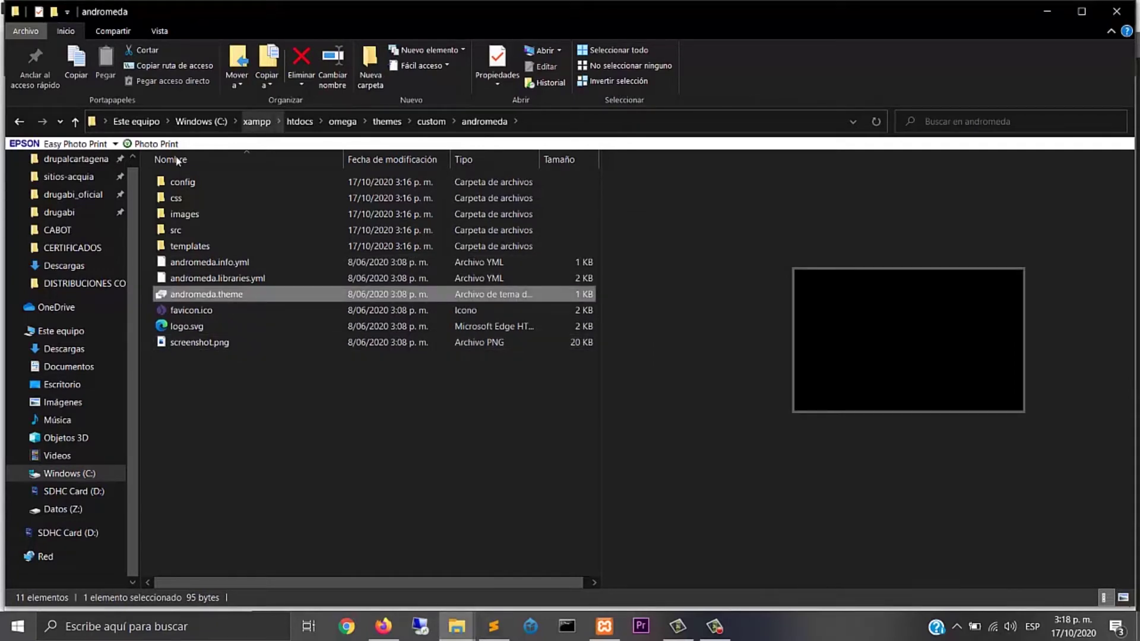
In the andromeda theme's config/install folder, rename THEMENAME.settings.yml as andromeda.settings.yml
double_click(185, 187)
double_click(185, 184)
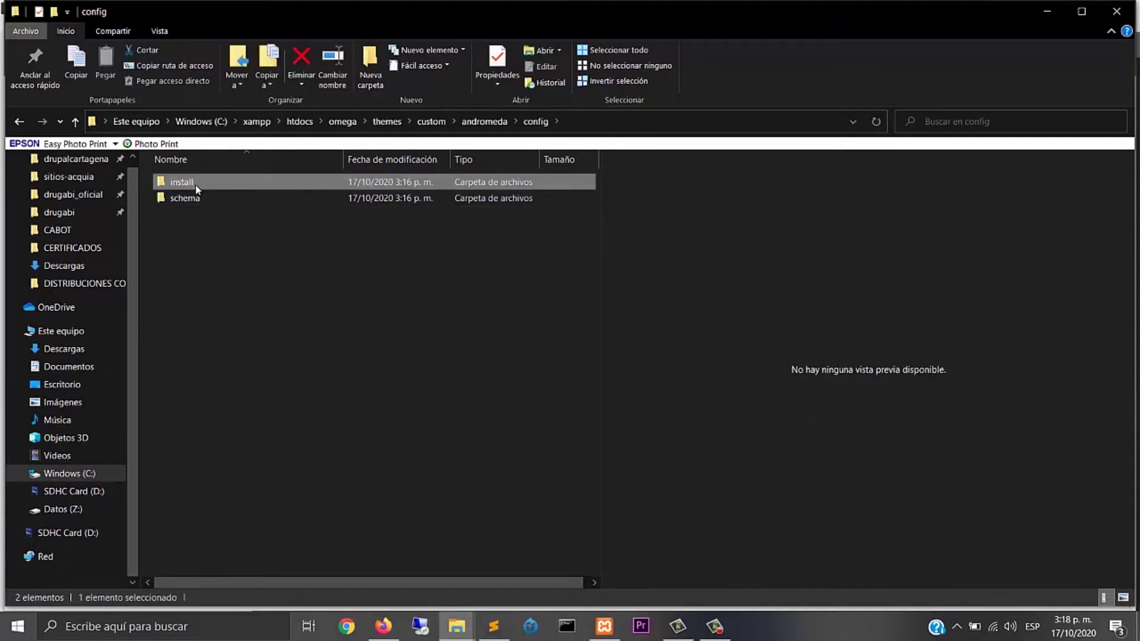
left_click(202, 185)
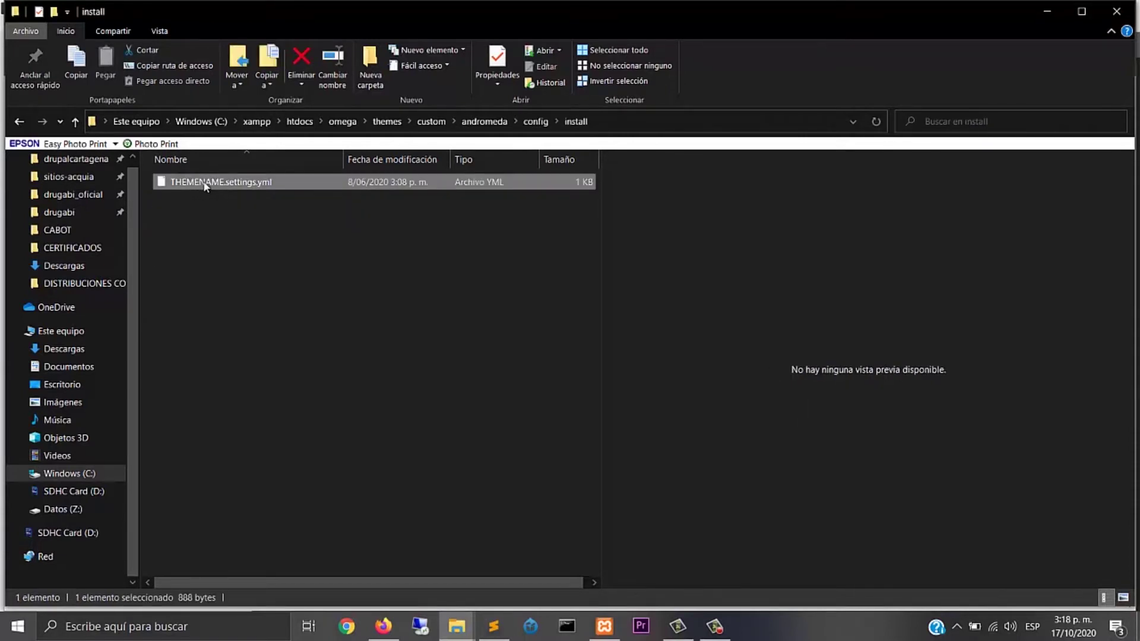
left_click(210, 185)
left_click(211, 182)
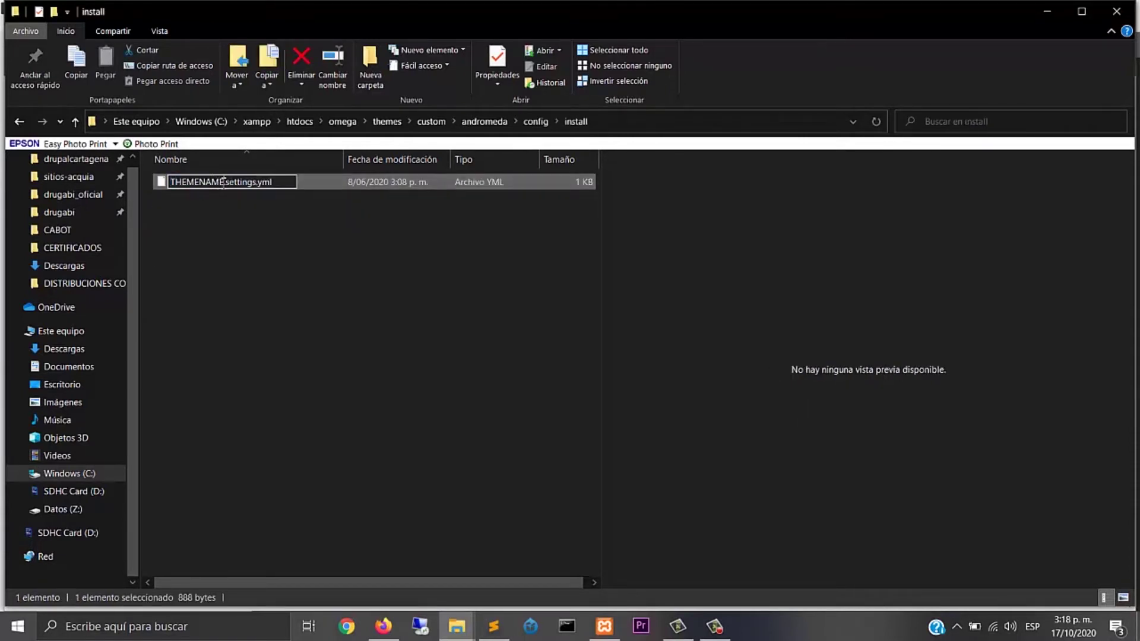
key("shift+Home")
type("andromeda")
key("Return")
left_click(222, 240)
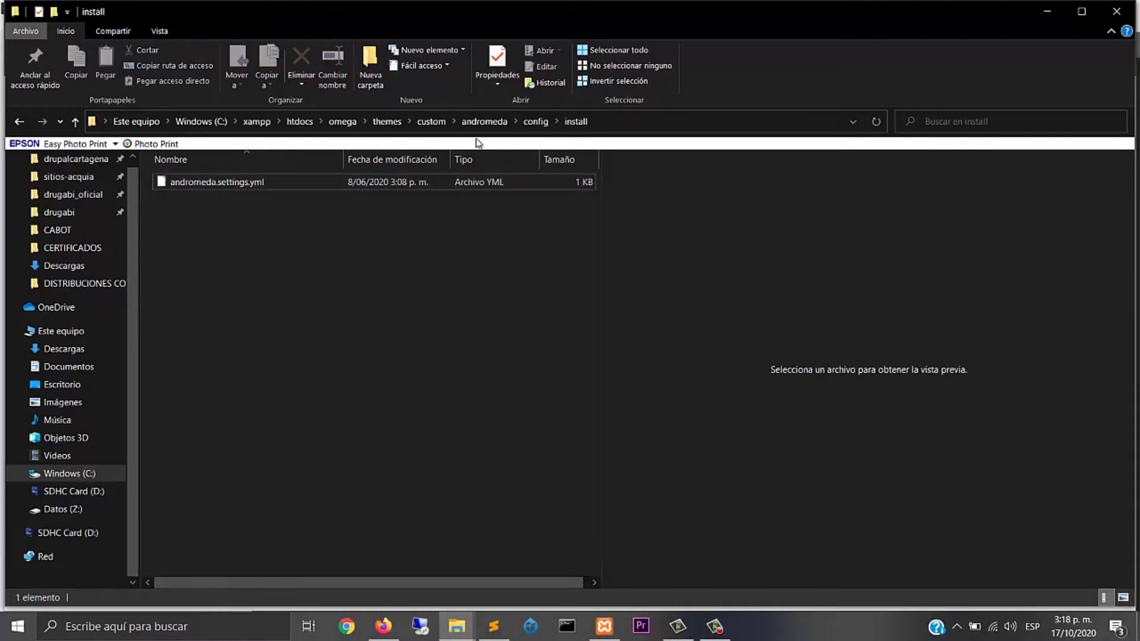
Rename THEMENAME.schema.yml in the config/schema folder as andromeda.schema.yml and return to the andromeda folder
left_click(535, 121)
double_click(184, 201)
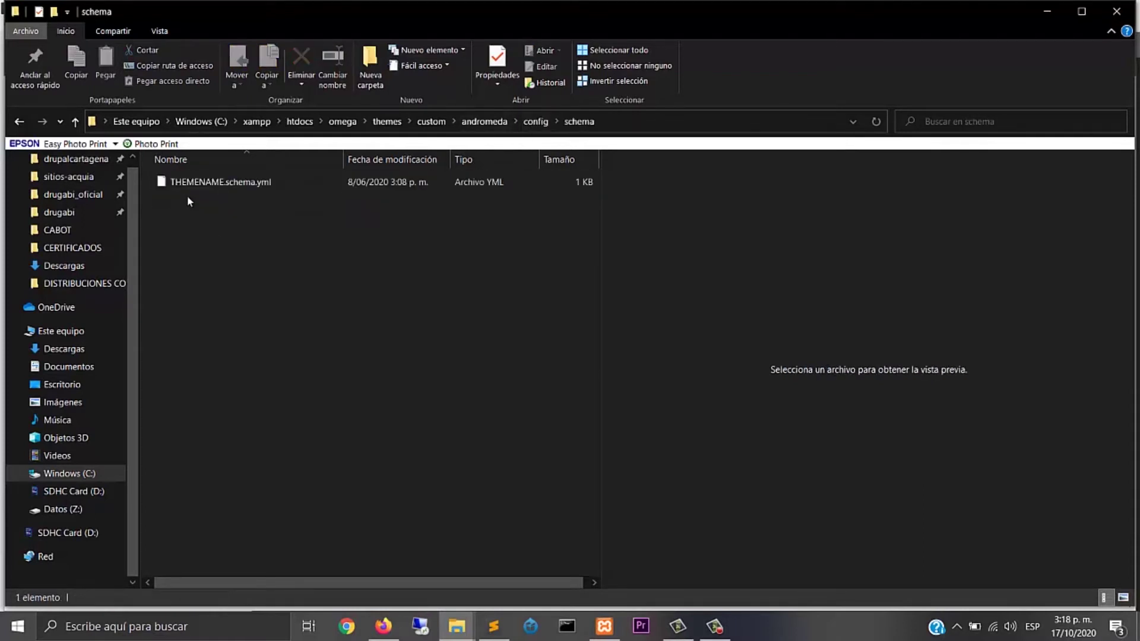
left_click(195, 183)
left_click(216, 182)
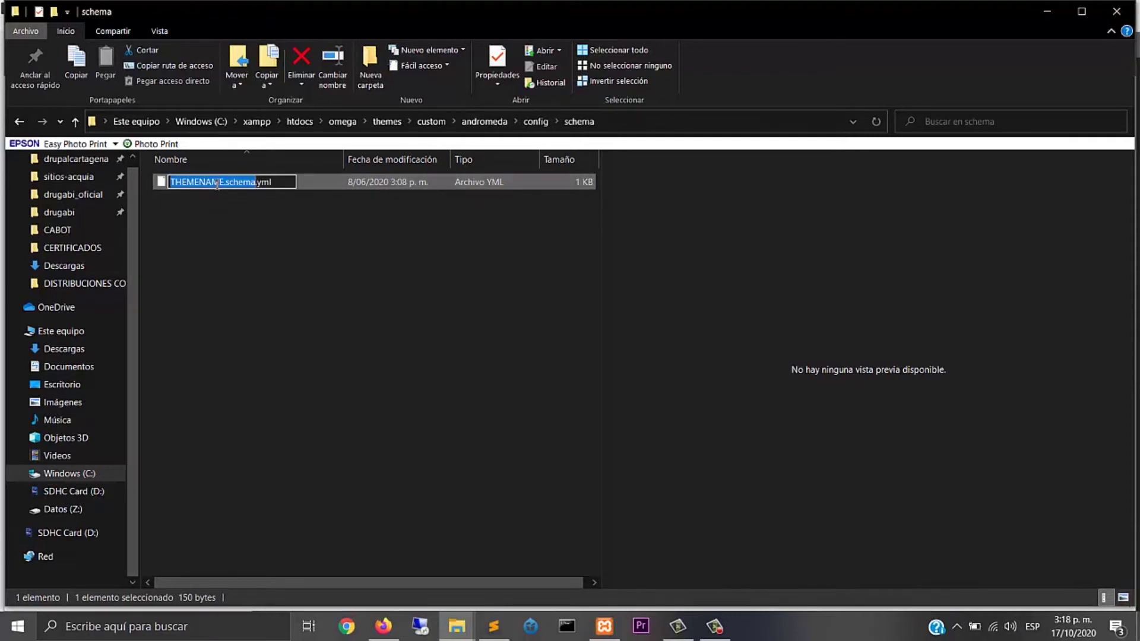
left_click(222, 181)
left_click_drag(224, 182, 170, 182)
type("andromeda")
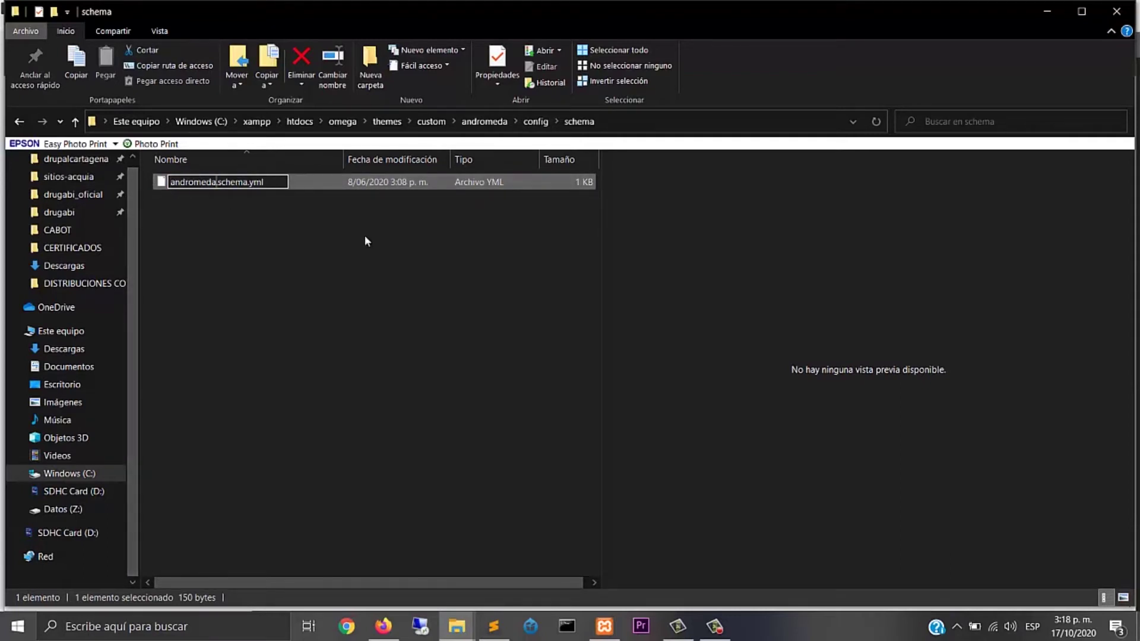
key("Return")
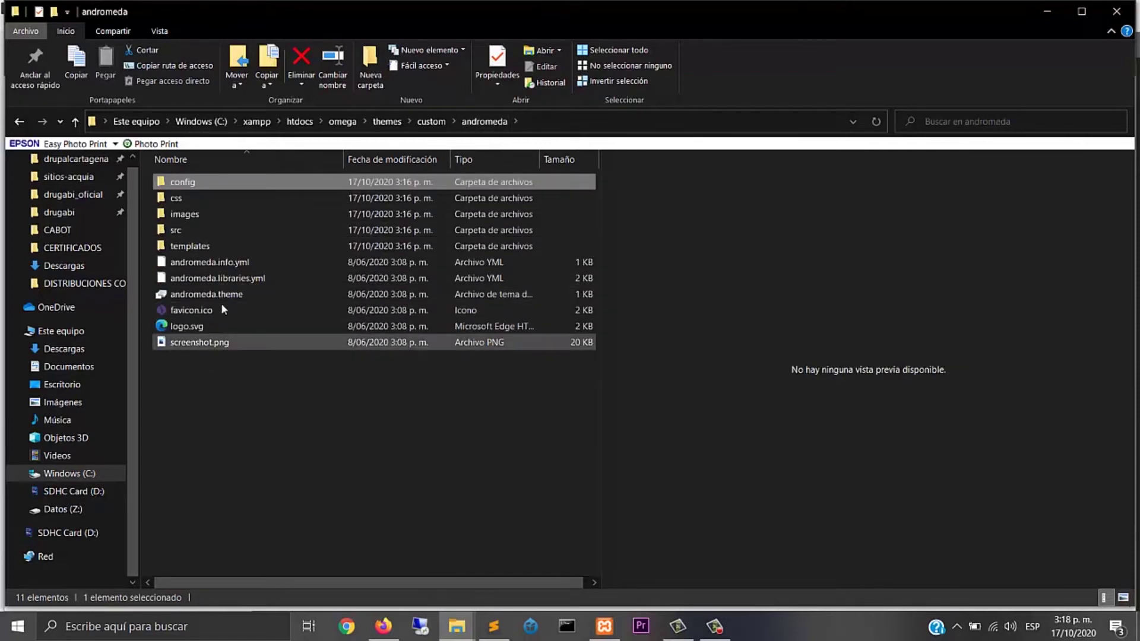
left_click(368, 450)
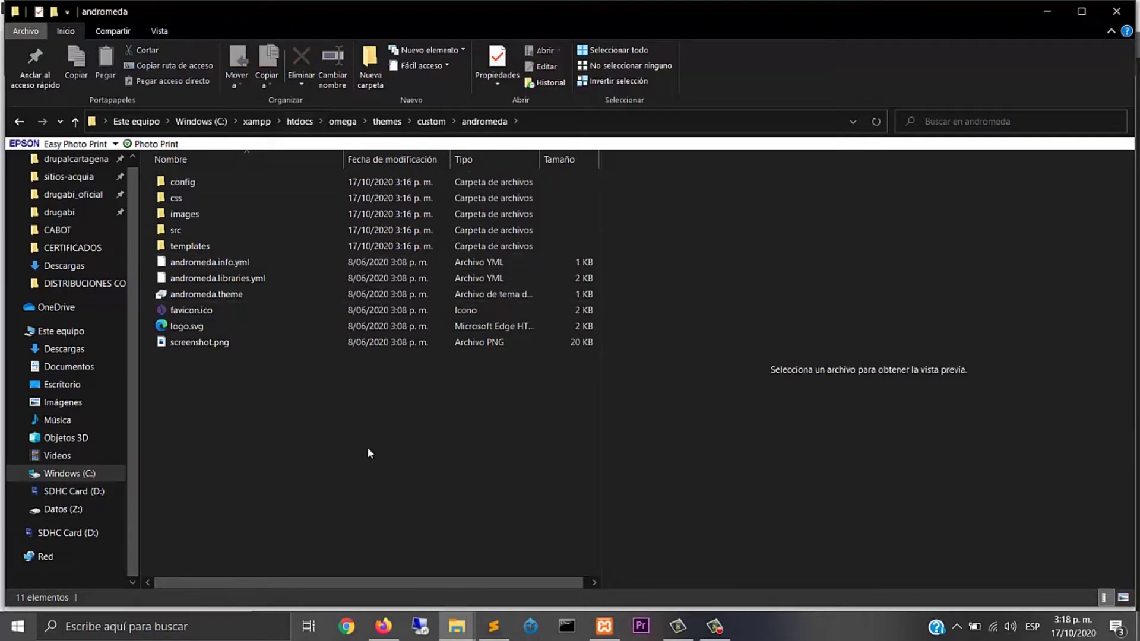
Switch to Sublime Text and open andromeda.info.yml from the omega project's themes/custom/andromeda folder
left_click(495, 626)
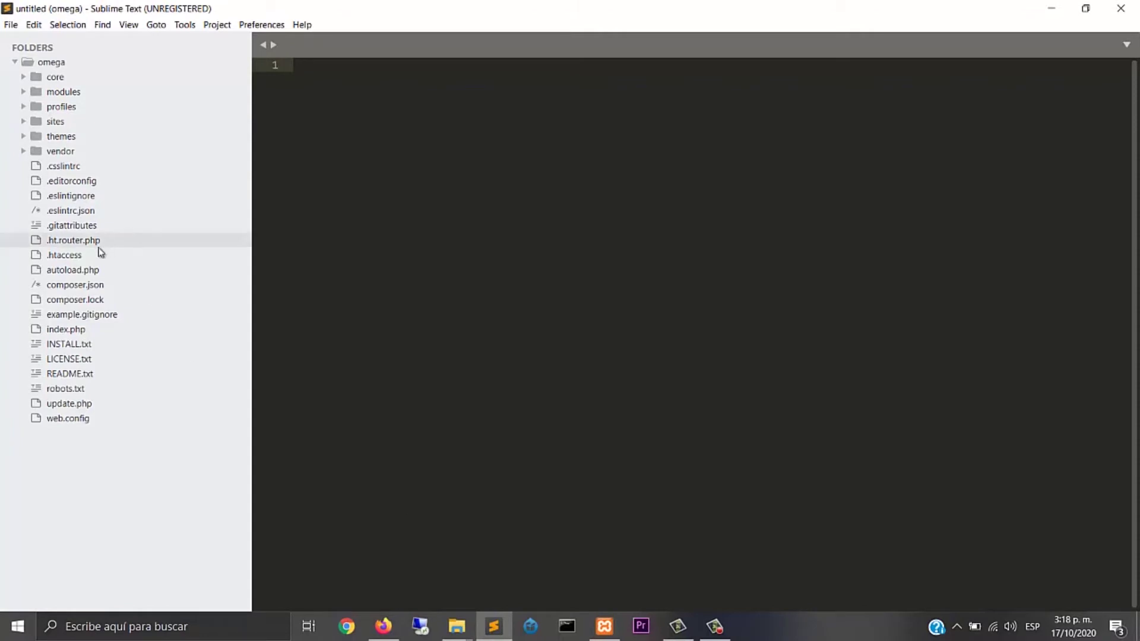
left_click(51, 136)
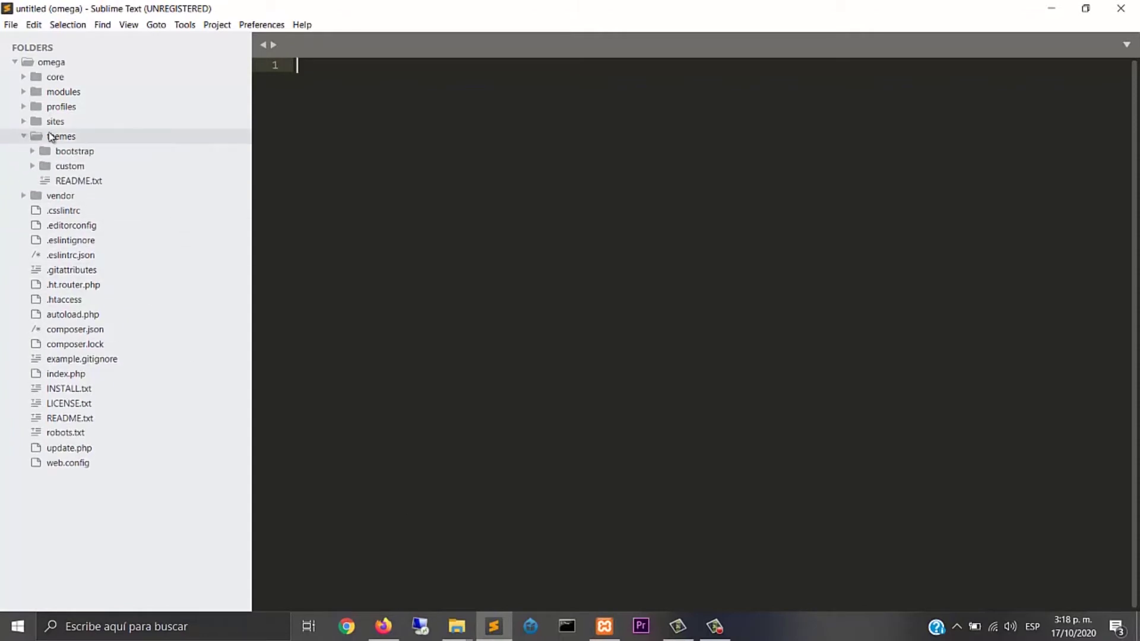
left_click(69, 167)
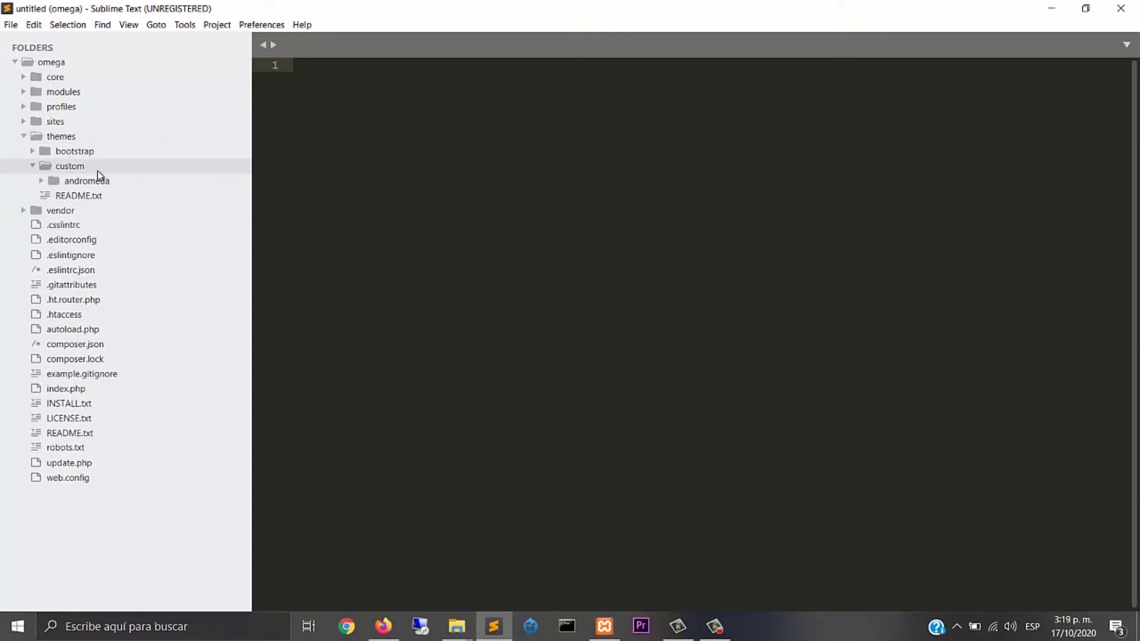
left_click(89, 180)
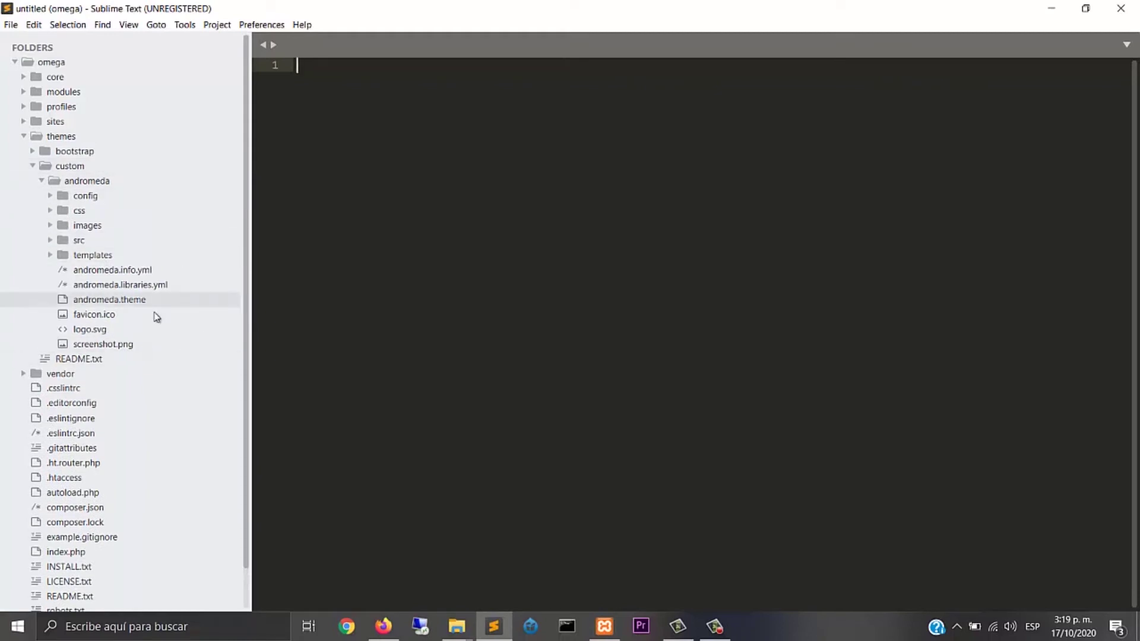
left_click(131, 271)
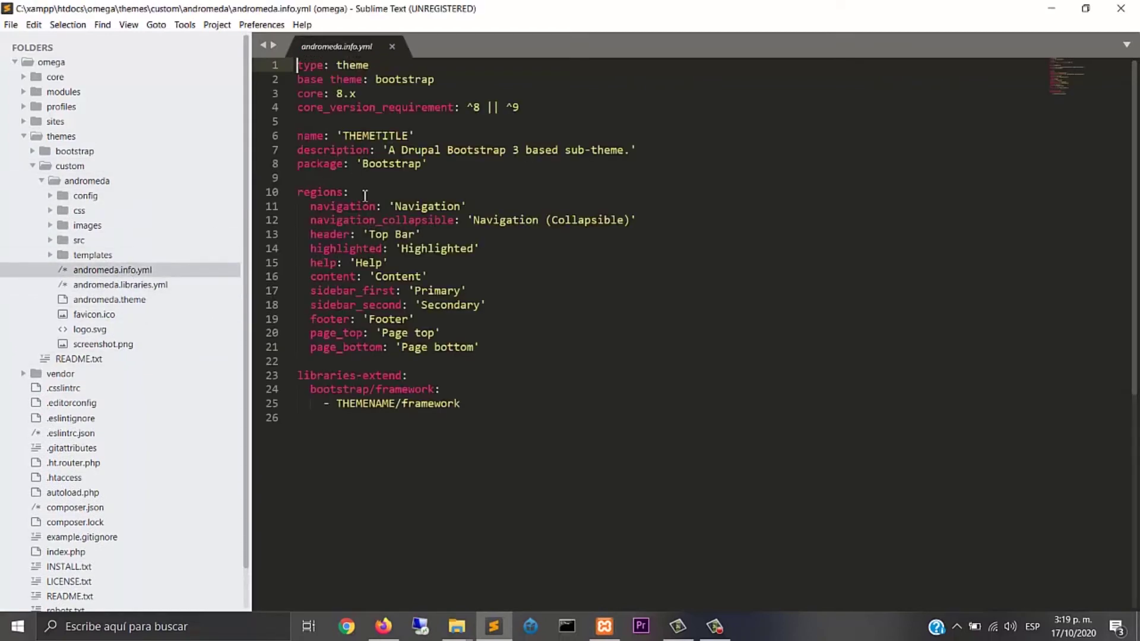
Replace the THEMETITLE placeholder in the name entry of andromeda.info.yml with Andromeda
double_click(371, 140)
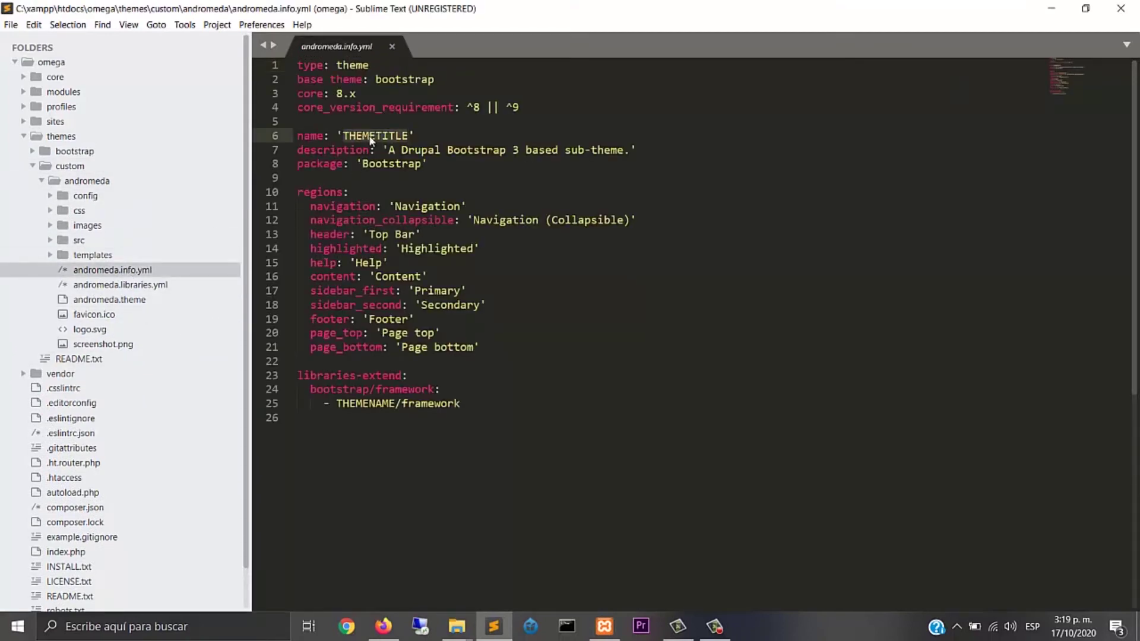
type("andromeda")
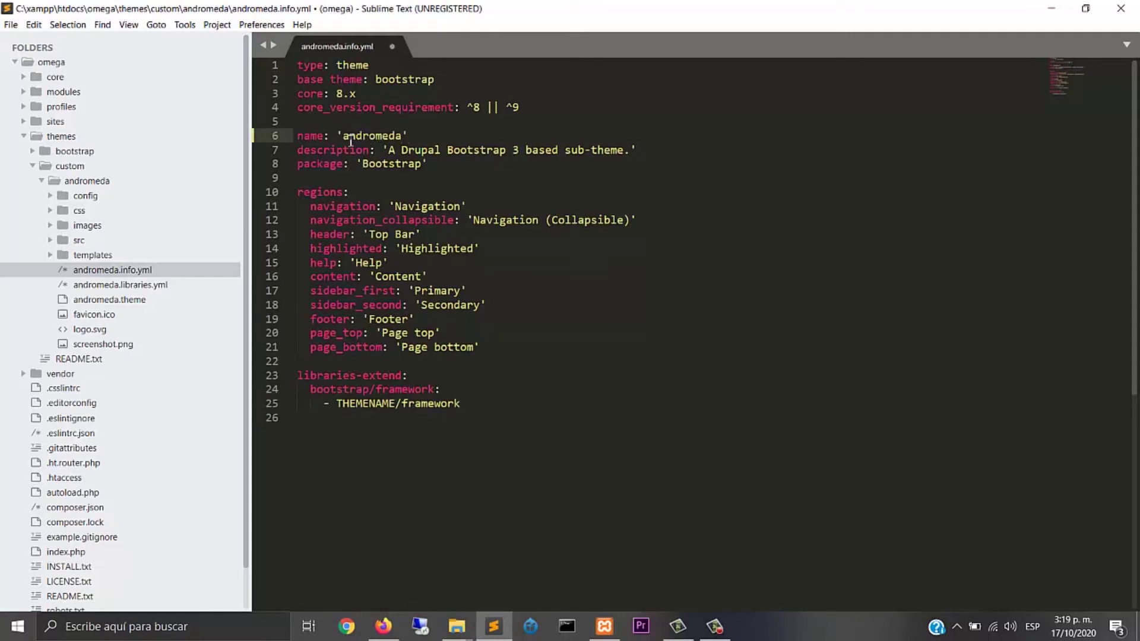
key("Delete")
type("A")
left_click(434, 206)
Change the libraries-extend entry of andromeda.info.yml to andromeda/framework and save the file
double_click(364, 403)
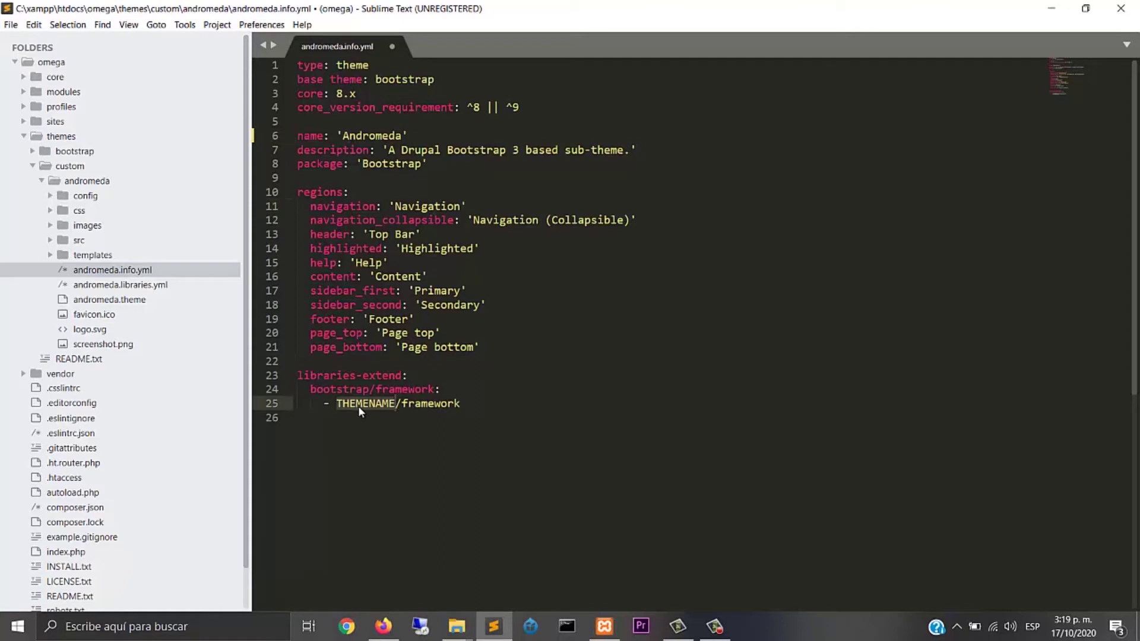
type("andromeda")
left_click(417, 89)
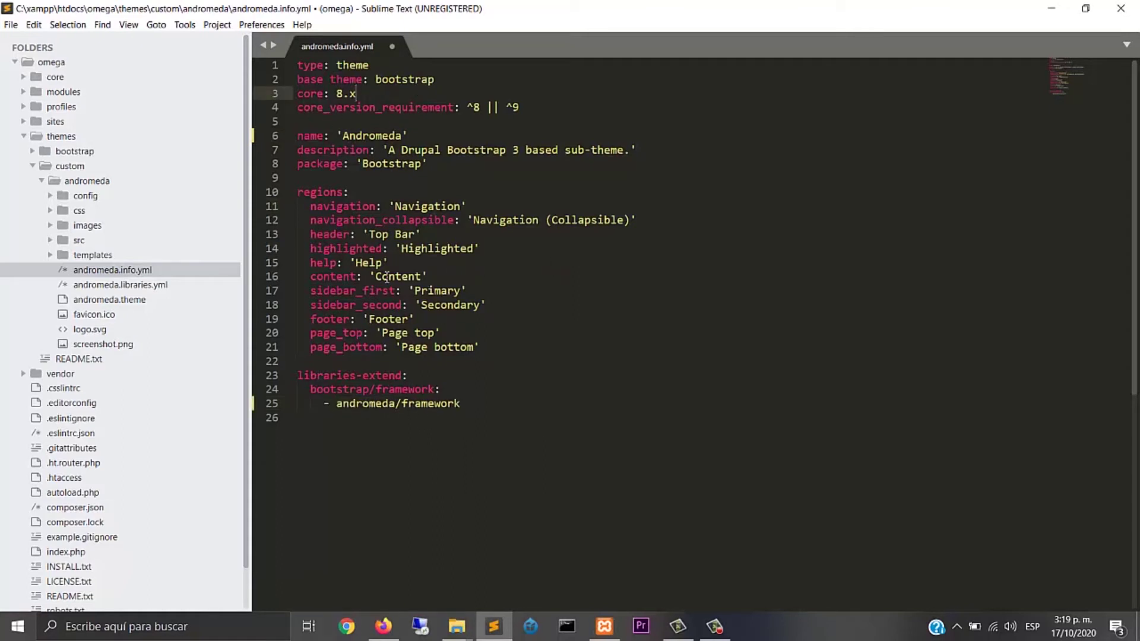
key("ctrl+s")
Uncomment the empty cdn_provider setting in andromeda.settings.yml in the config/install folder and save the file
left_click(135, 285)
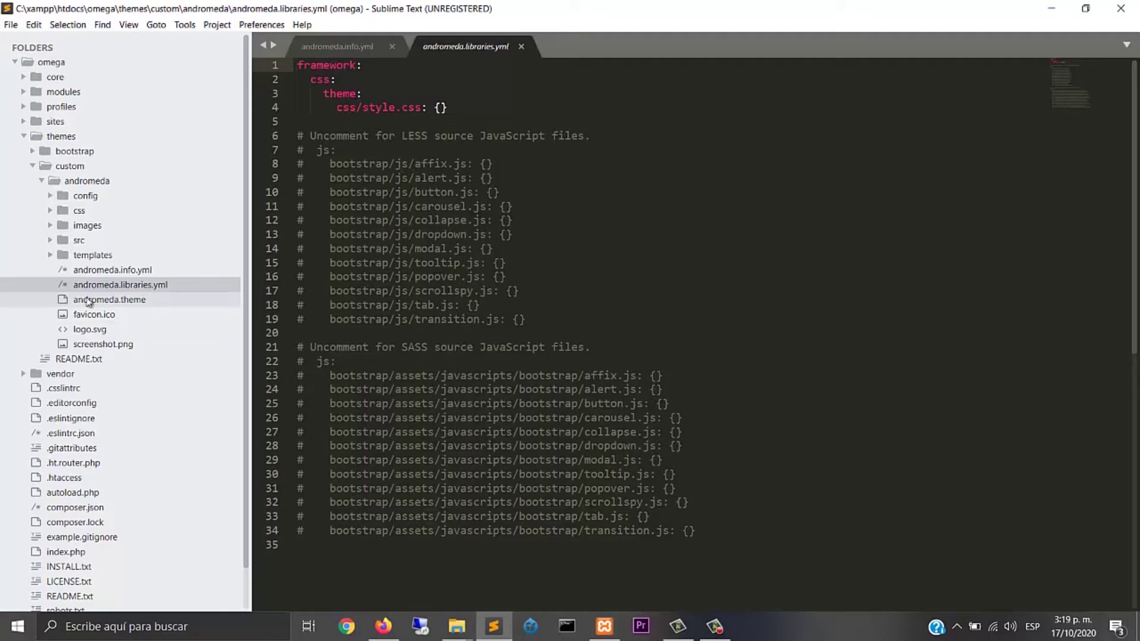
left_click(120, 302)
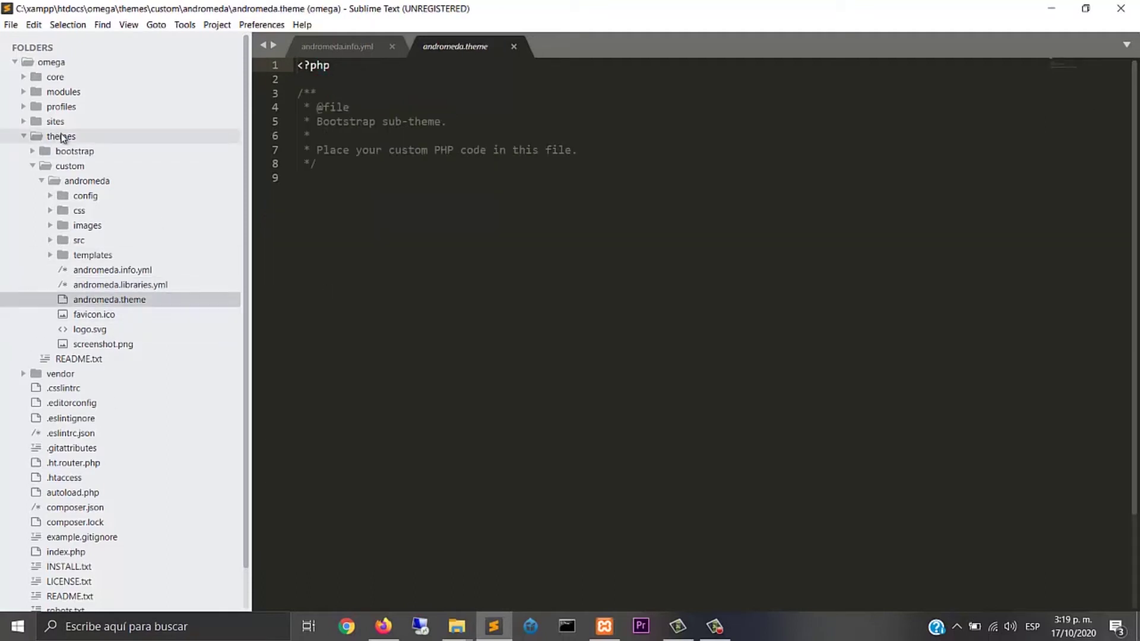
left_click(87, 196)
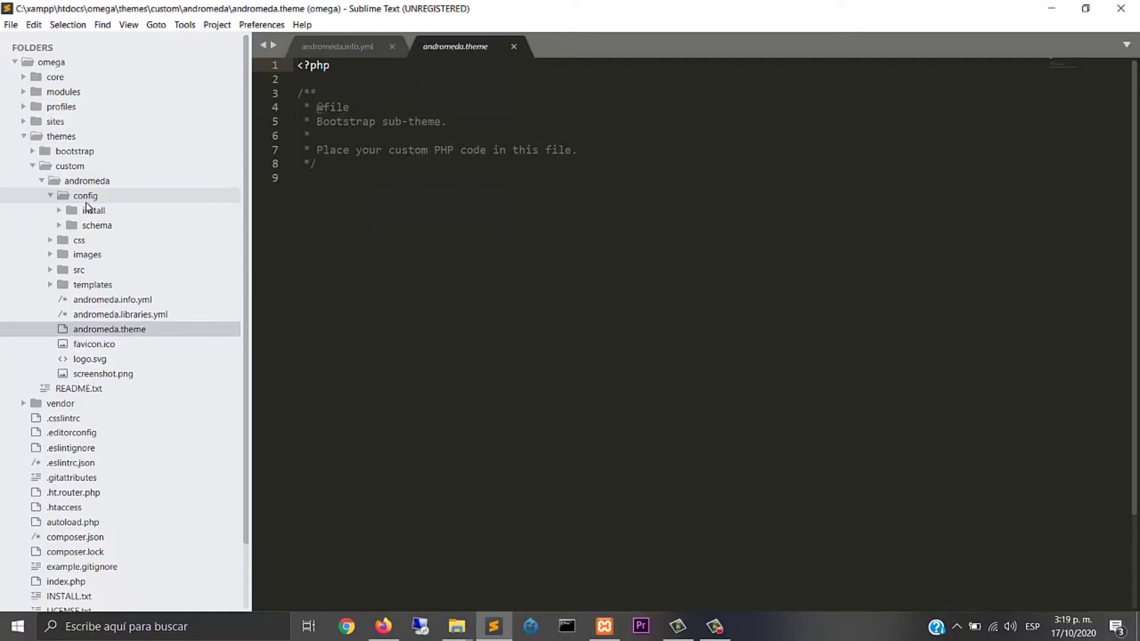
left_click(92, 209)
left_click(106, 230)
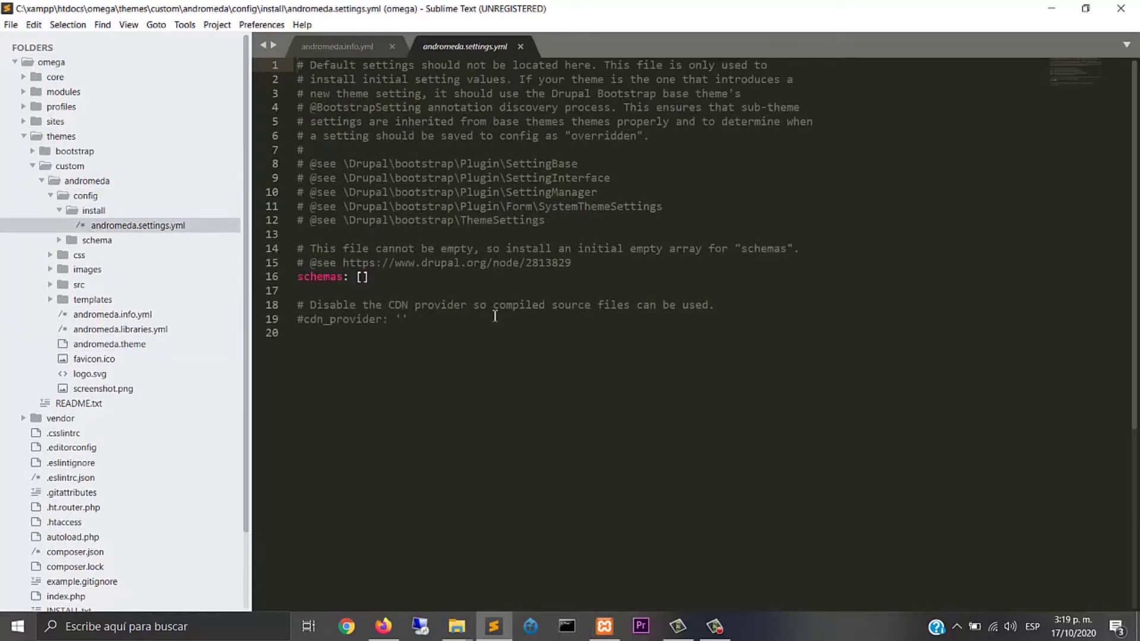
left_click(306, 320)
key("BackSpace")
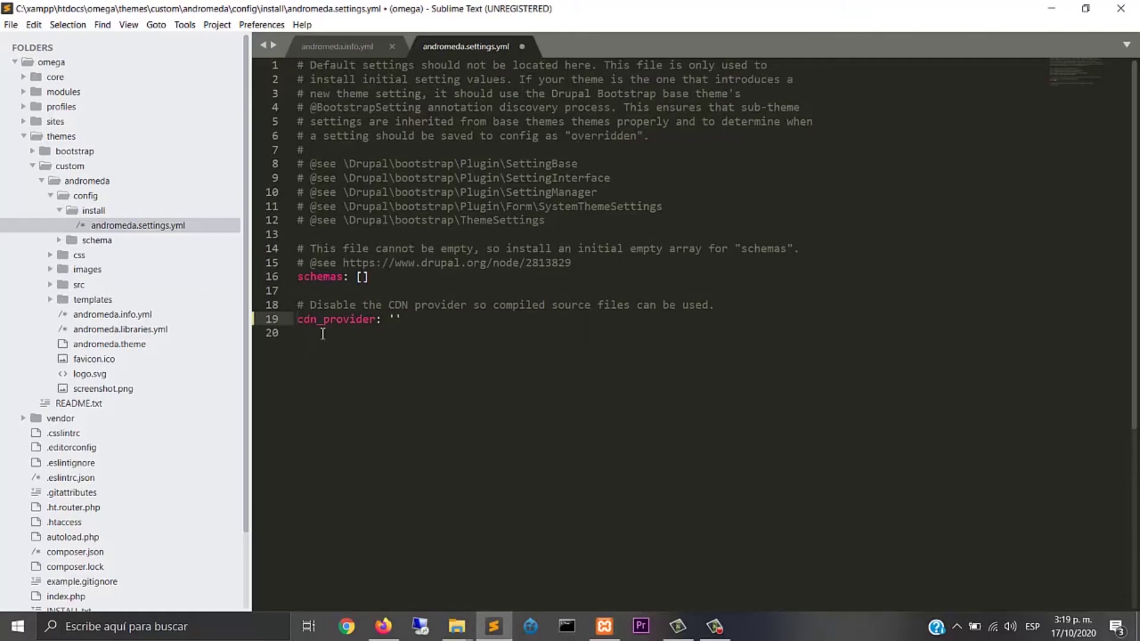
left_click(11, 24)
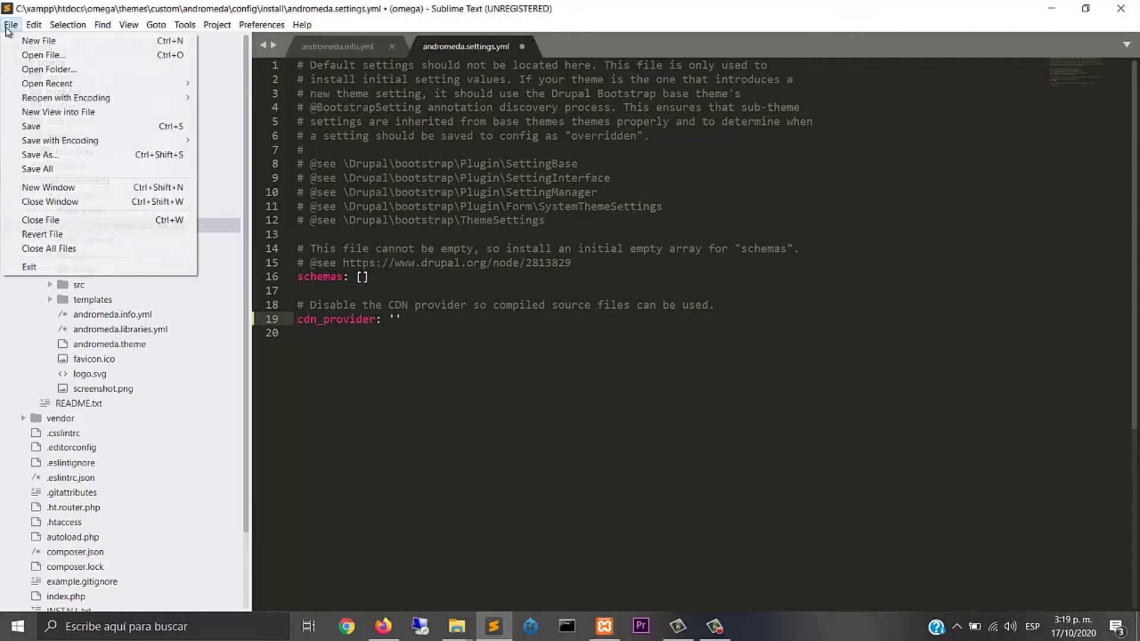
left_click(118, 124)
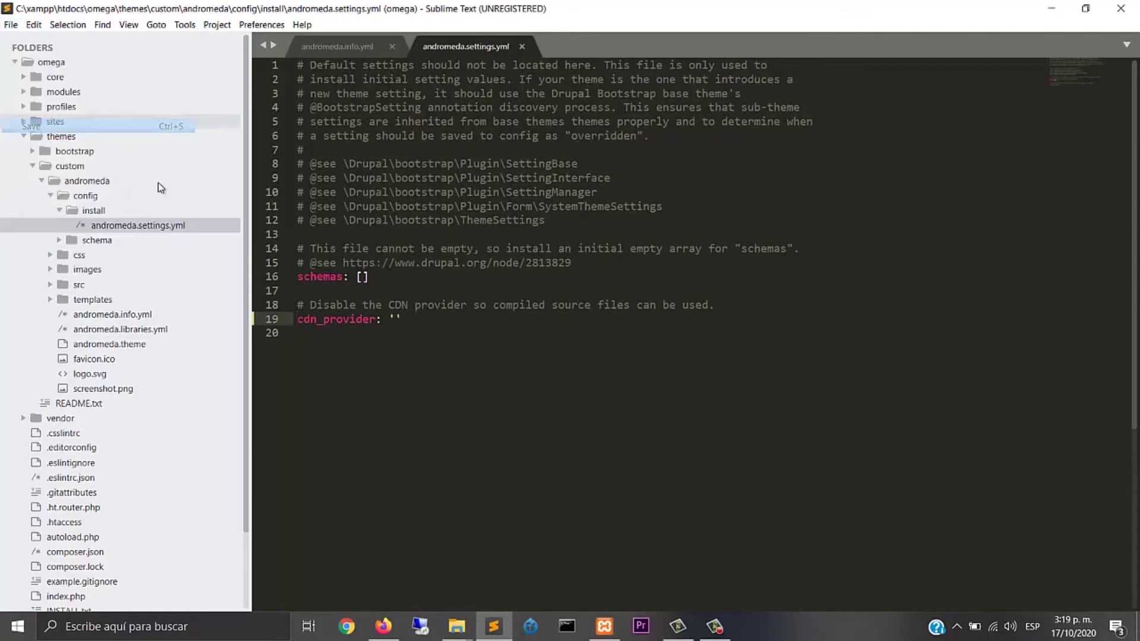
Open andromeda.schema.yml from the config/schema folder and change its label to 'Andromeda settings'
left_click(149, 241)
left_click(155, 255)
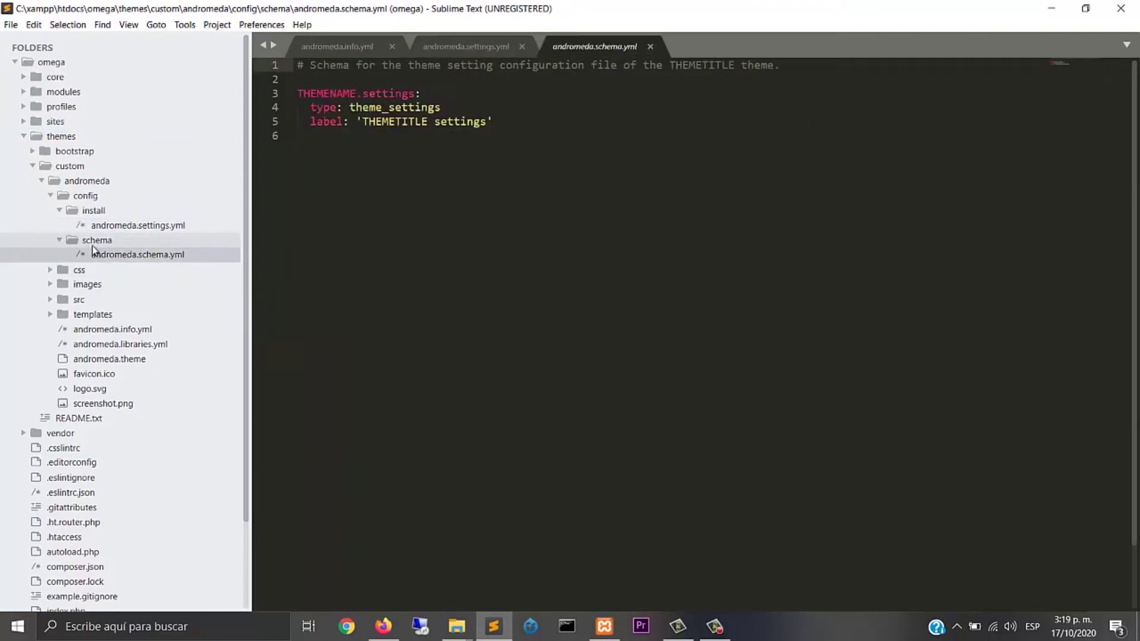
left_click(422, 162)
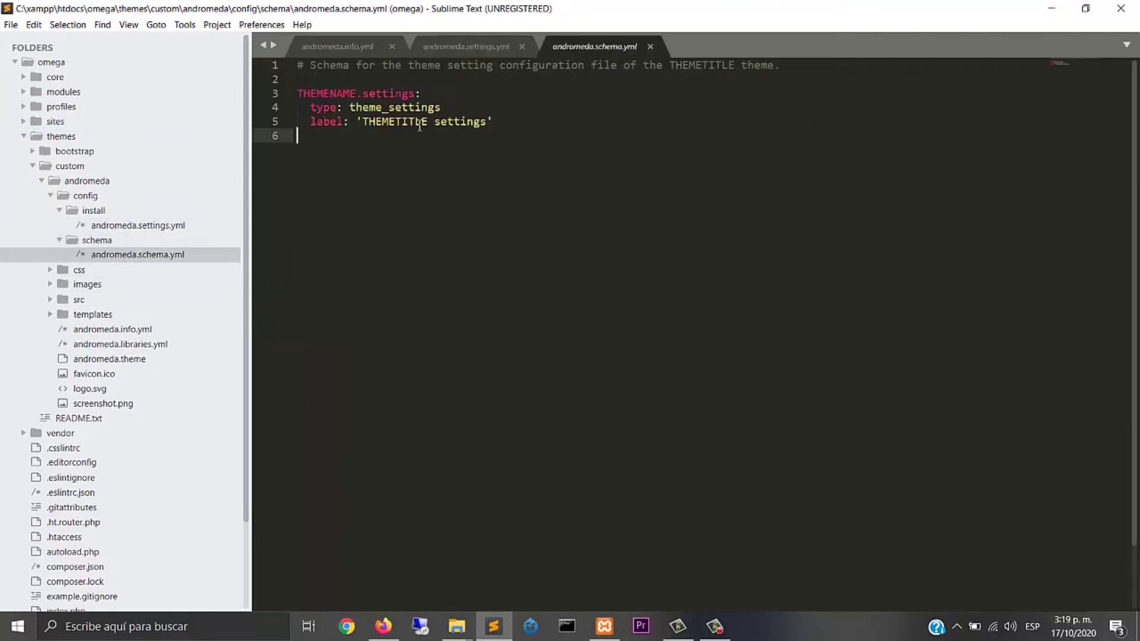
double_click(394, 122)
type("andromeda")
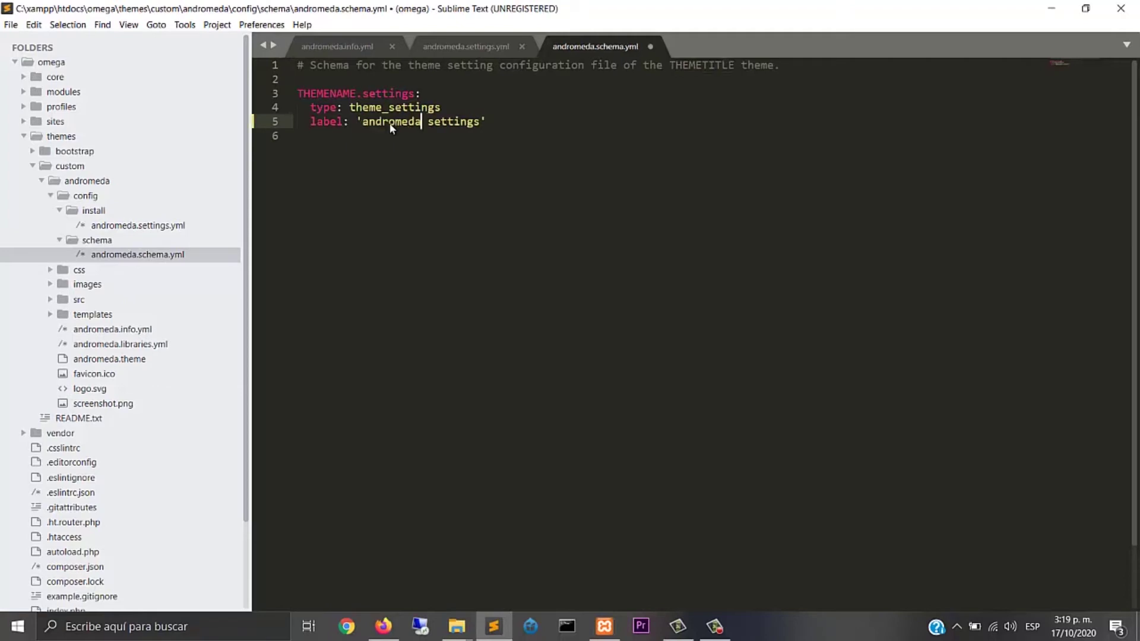
left_click(367, 123)
Replace THEMETITLE with andromeda in the opening comment of andromeda.schema.yml and save the file
double_click(695, 65)
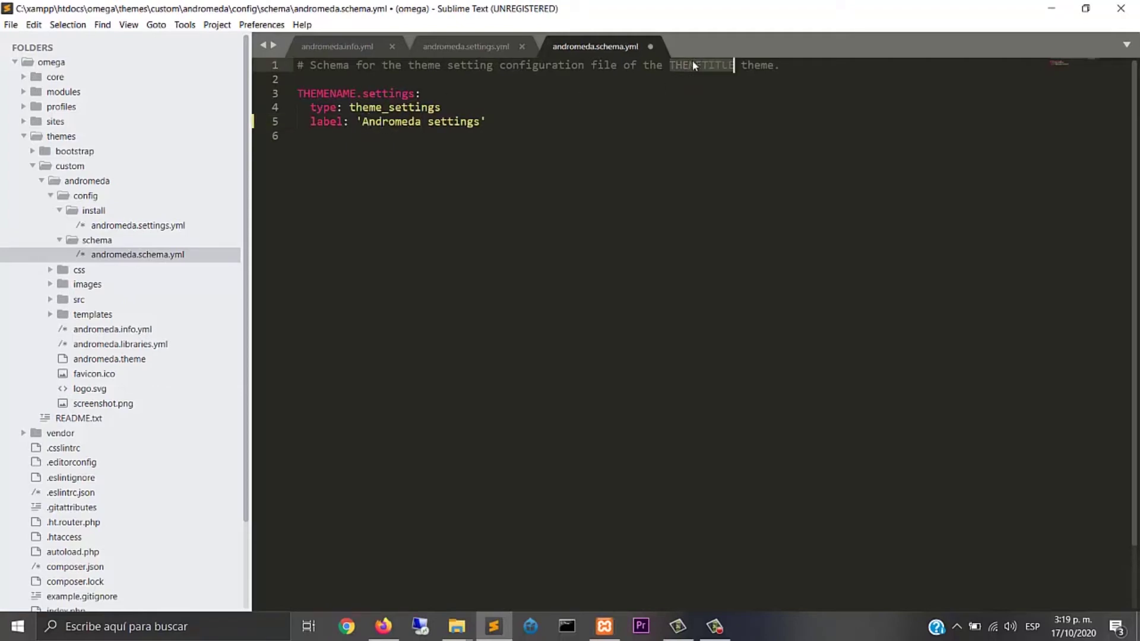
type("andromeda")
key("ctrl+s")
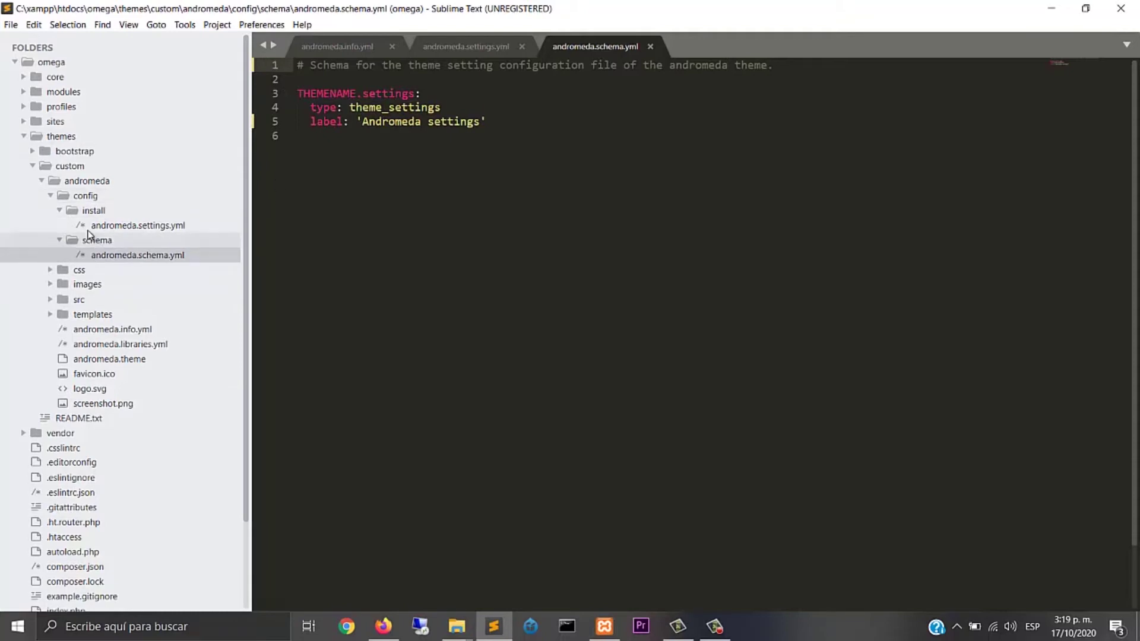
left_click(42, 181)
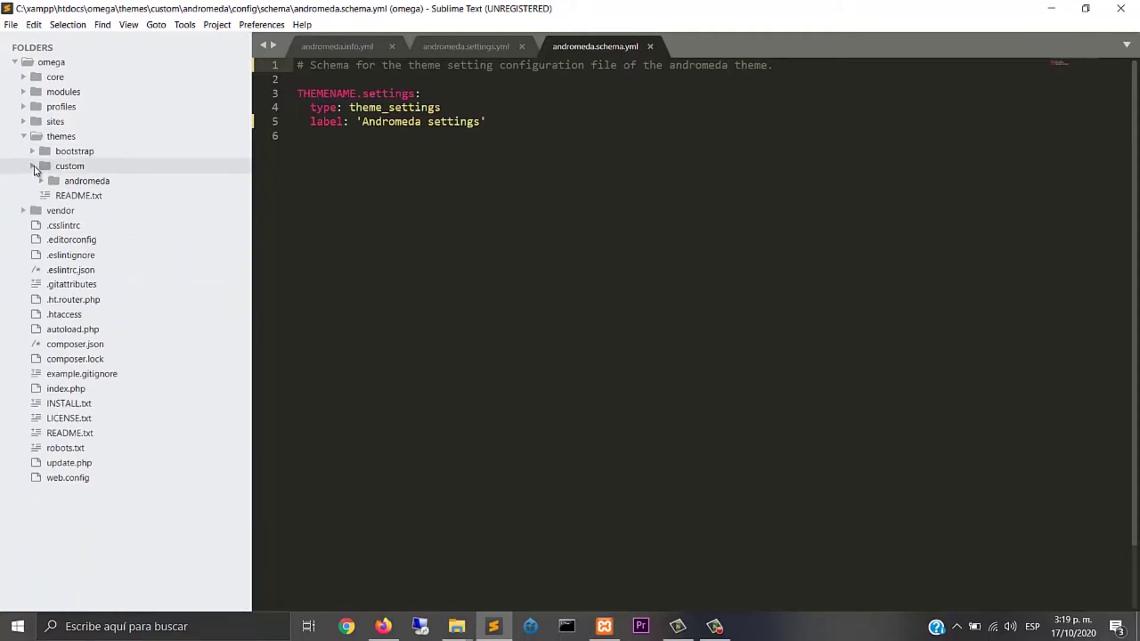
left_click(32, 166)
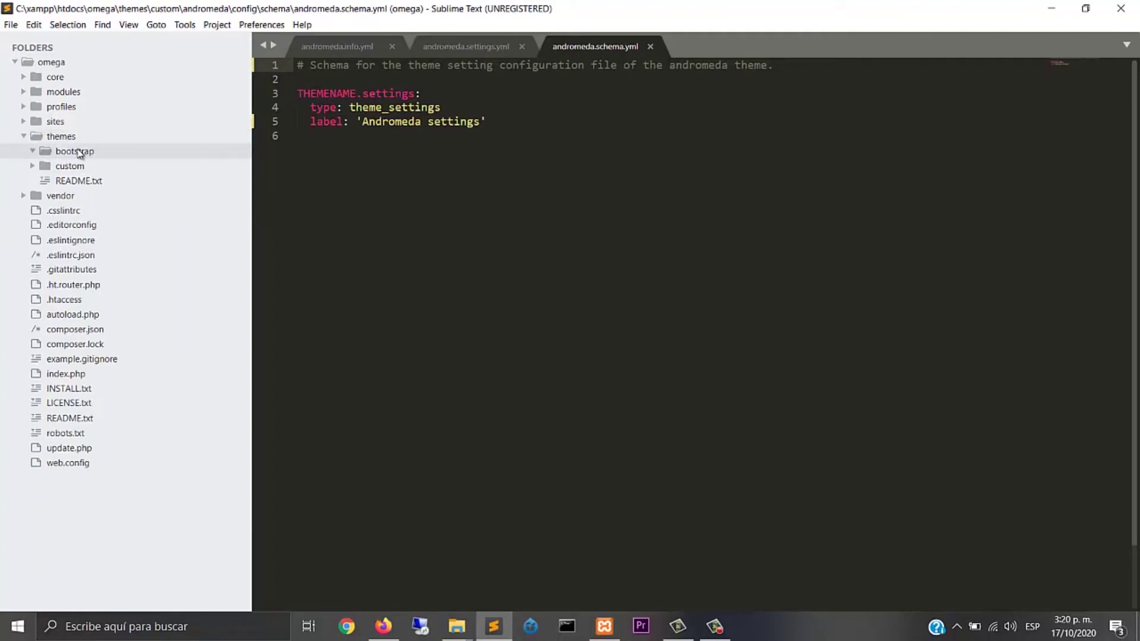
left_click(81, 151)
left_click(81, 151)
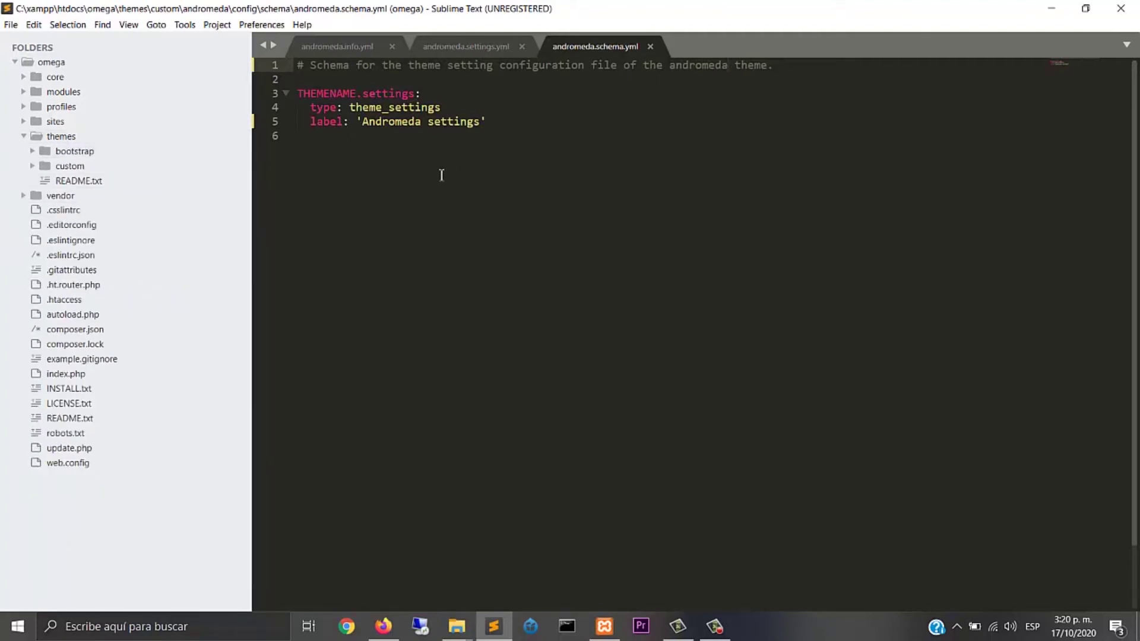
left_click(81, 169)
left_click(83, 184)
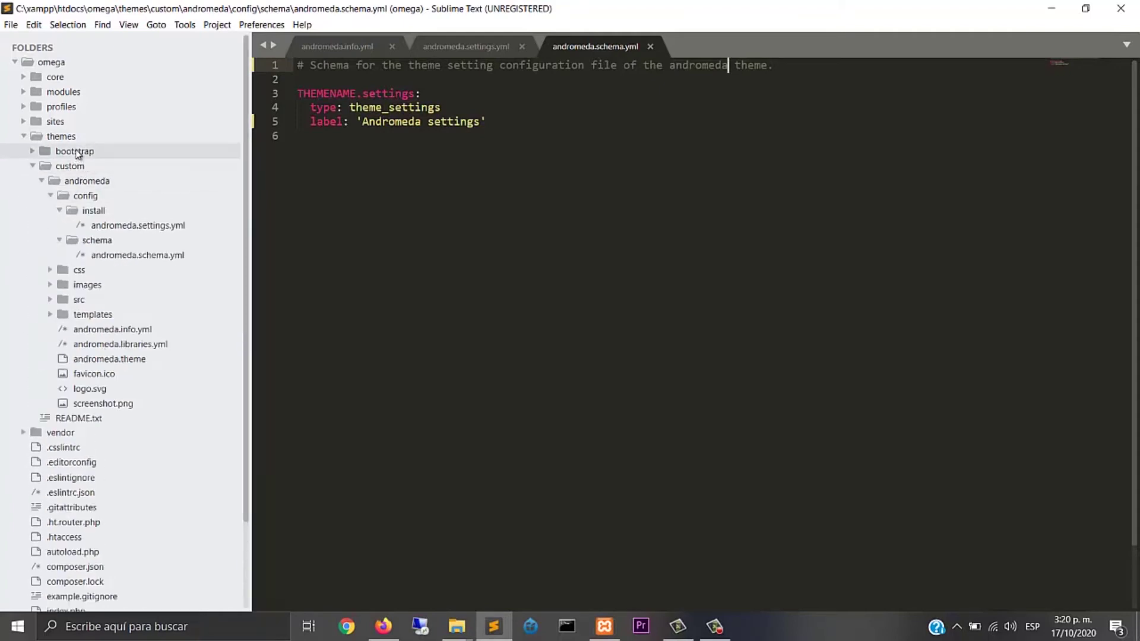
Switch to Firefox, open the omega site's Appearance page and examine the Andromeda and Bootstrap 8.x-3.23 entries among the installed themes
left_click(456, 626)
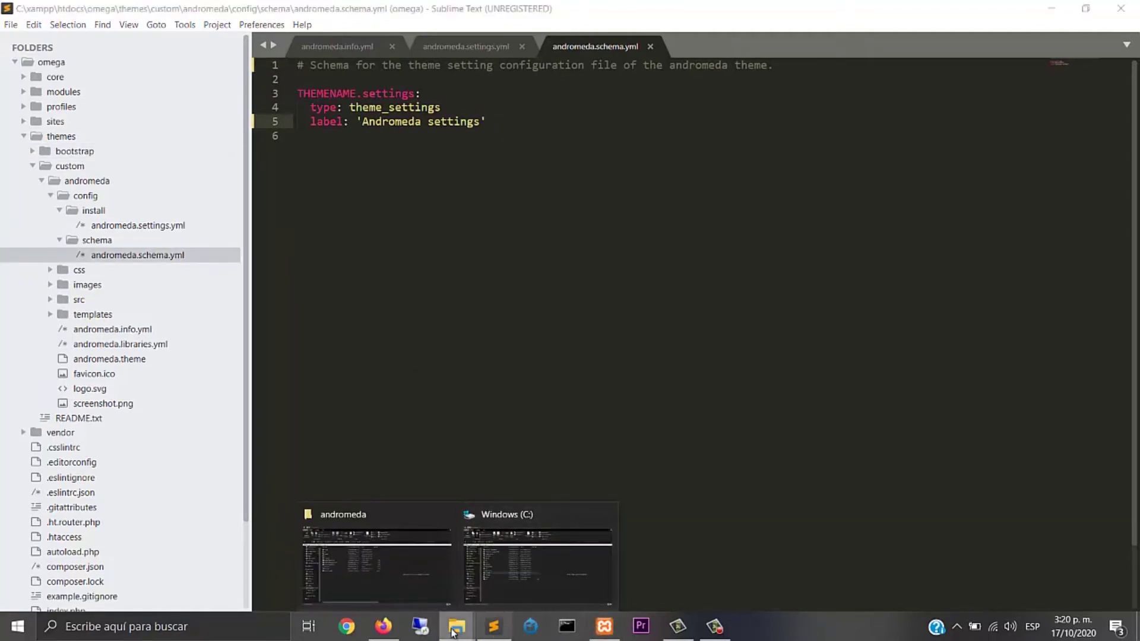
left_click(383, 627)
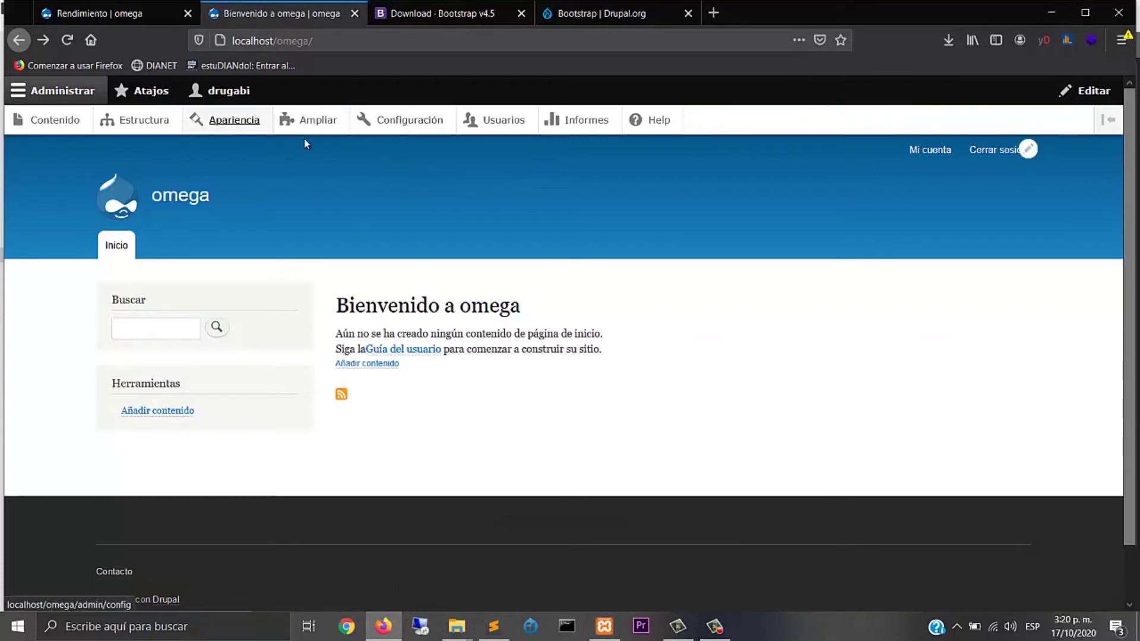
left_click(243, 123)
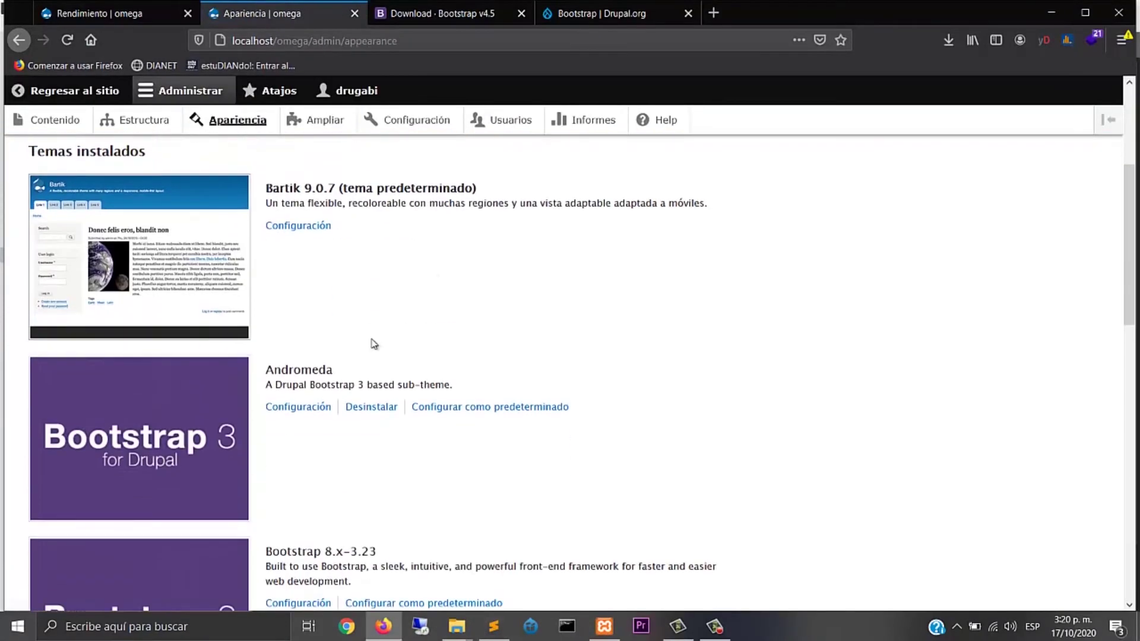
scroll(419, 368, "down", 3)
scroll(412, 354, "up", 3)
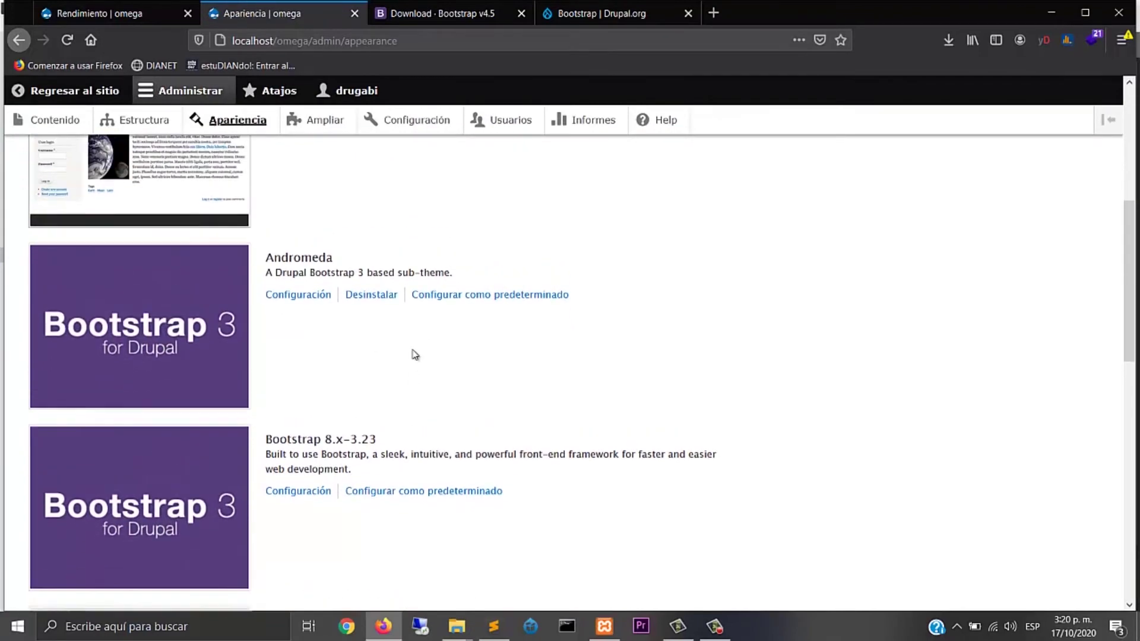
scroll(342, 360, "down", 2)
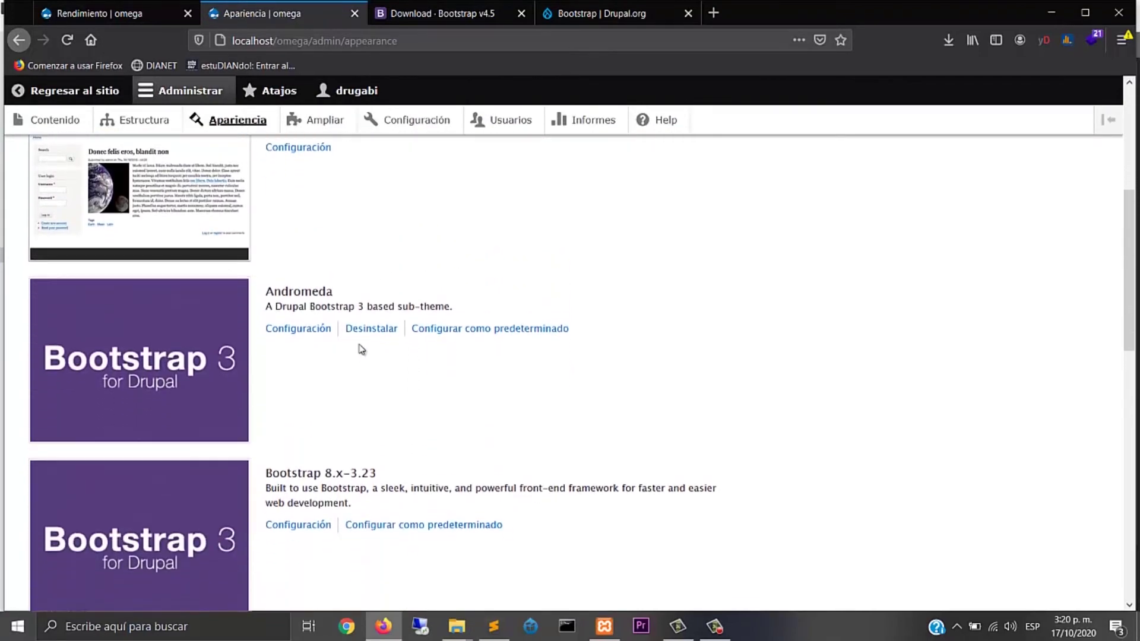
double_click(284, 292)
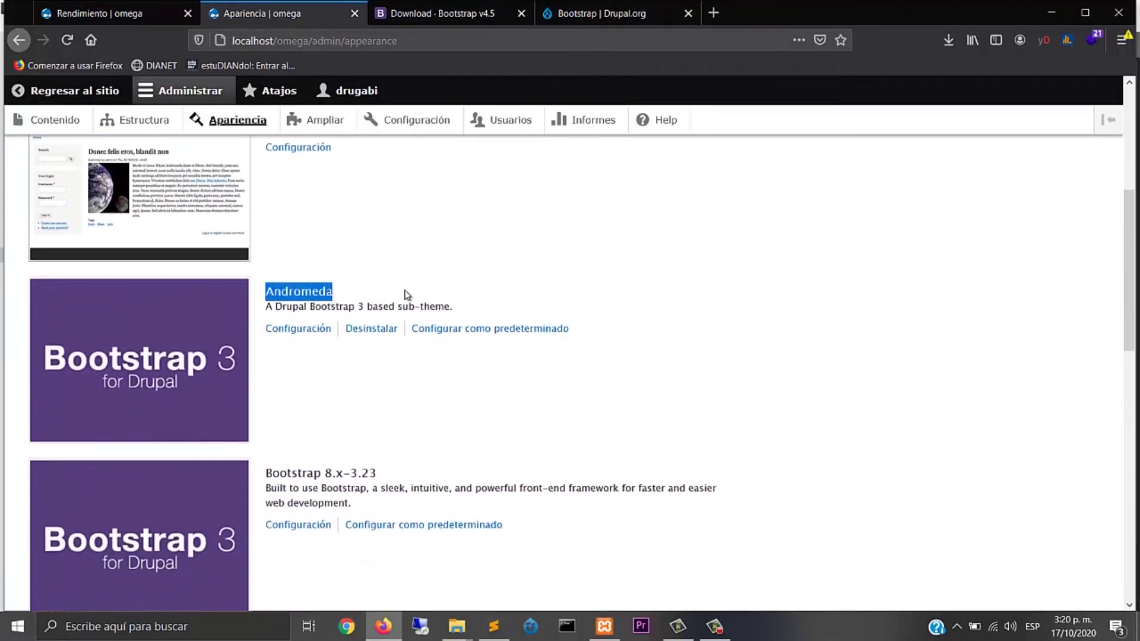
scroll(334, 397, "down", 2)
left_click_drag(389, 397, 265, 401)
left_click(361, 380)
scroll(502, 309, "up", 8)
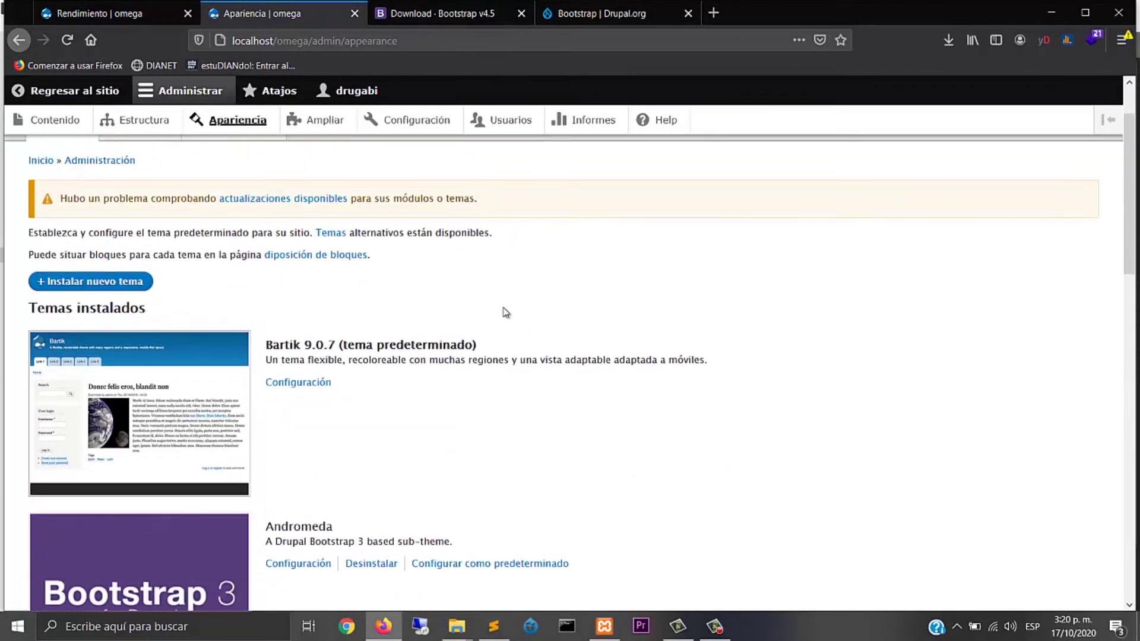
scroll(499, 407, "down", 2)
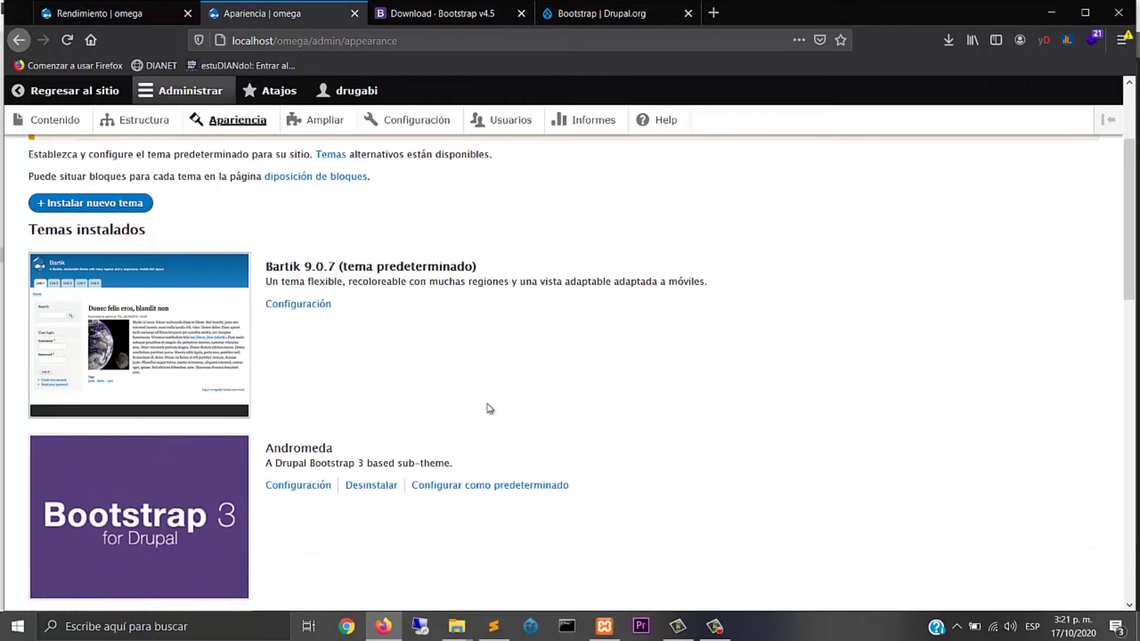
scroll(429, 367, "down", 6)
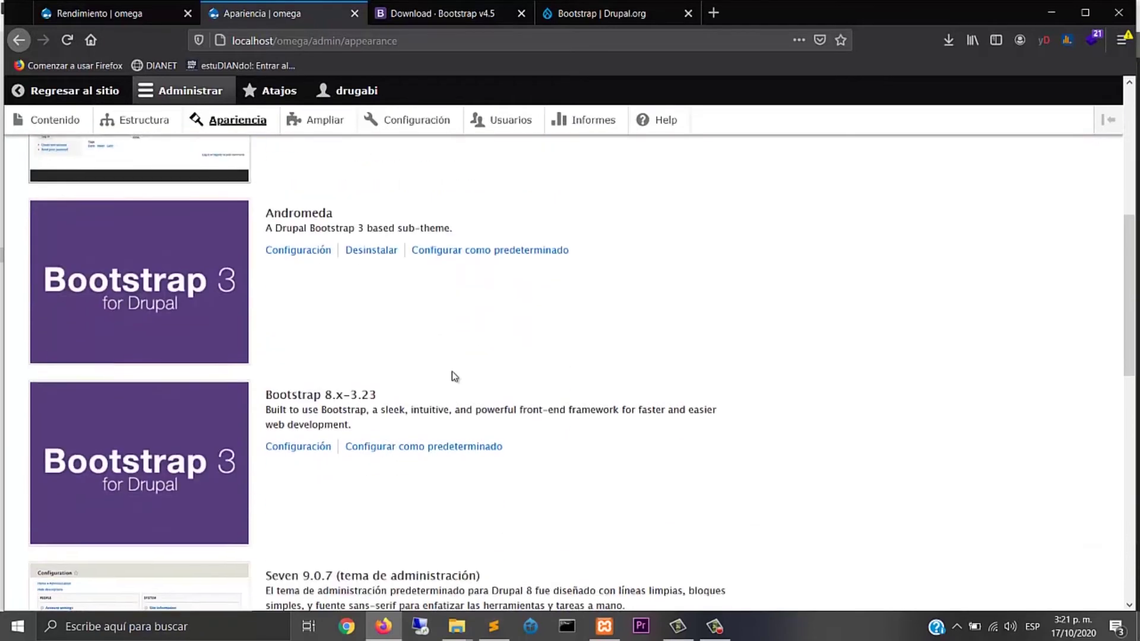
Clear all of the site's caches from the Performance (Rendimiento) page
left_click(82, 13)
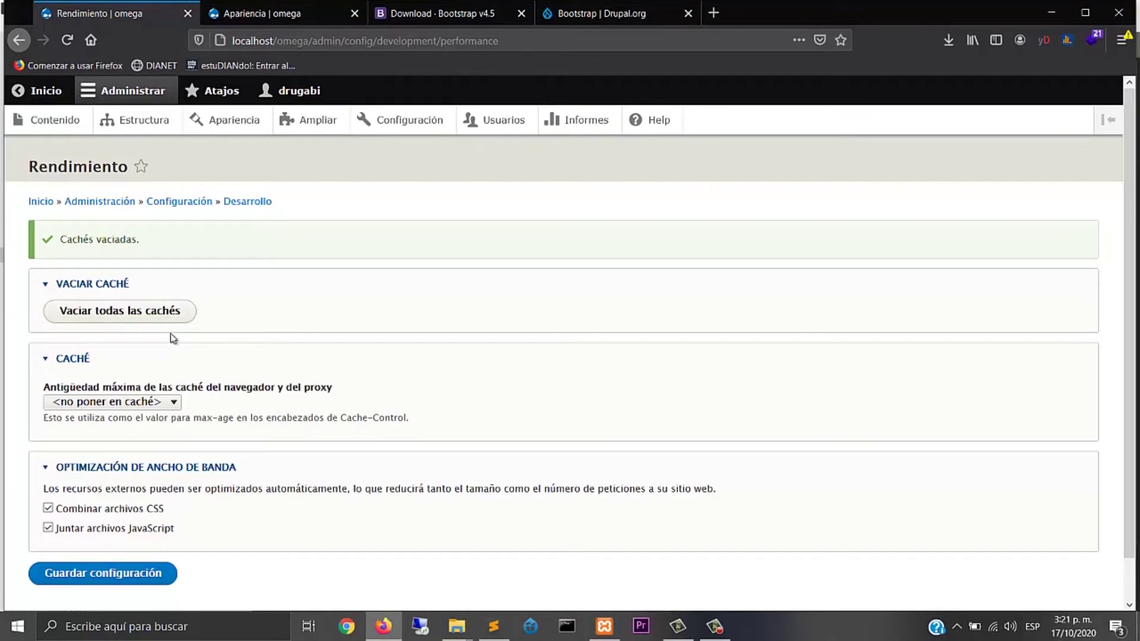
left_click(132, 319)
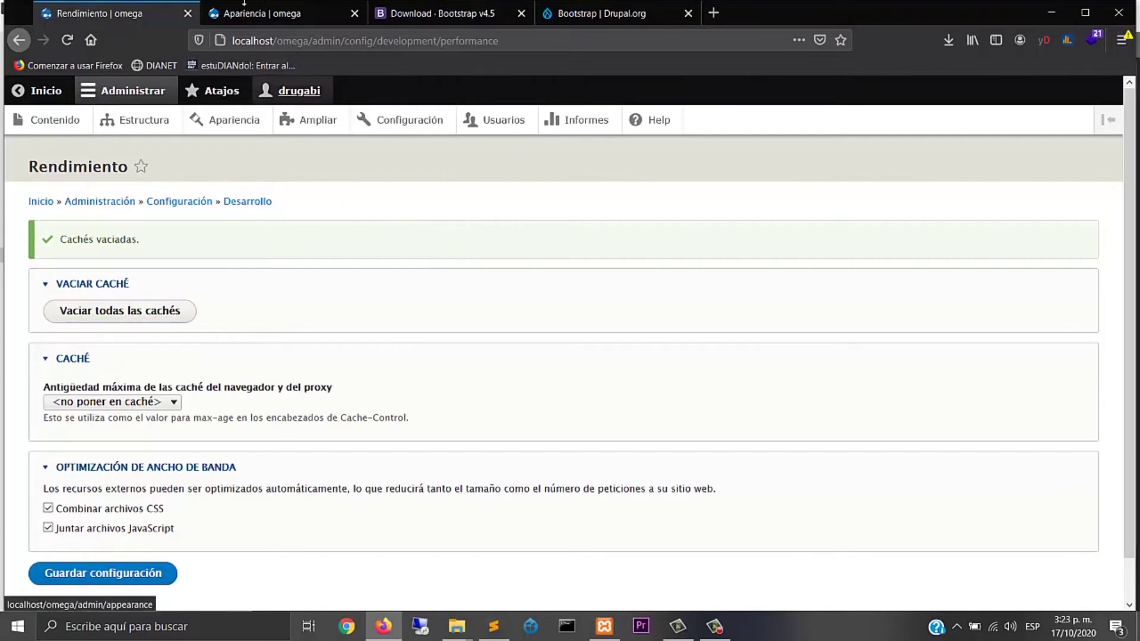
Return to the Appearance page and set Andromeda as the site's default theme
left_click(285, 13)
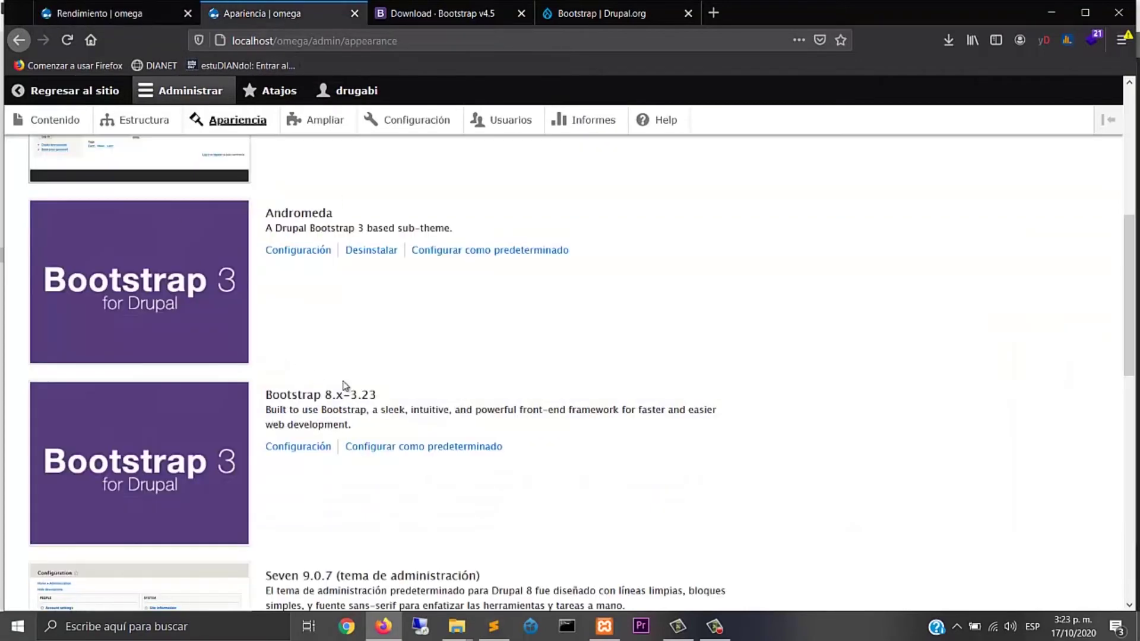
scroll(440, 308, "up", 2)
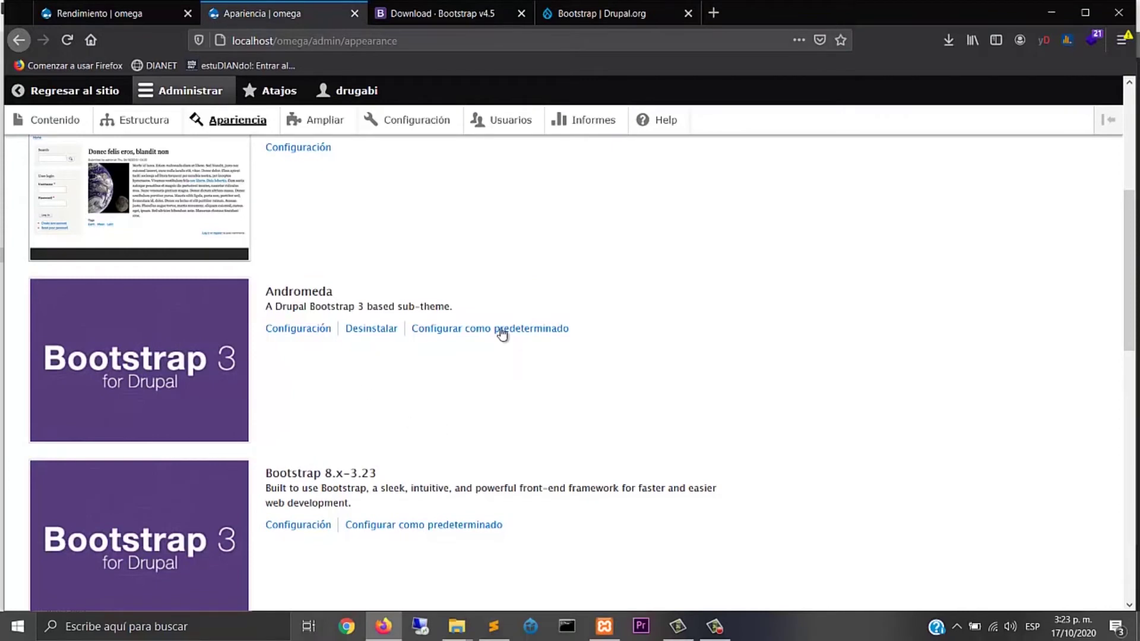
left_click(469, 330)
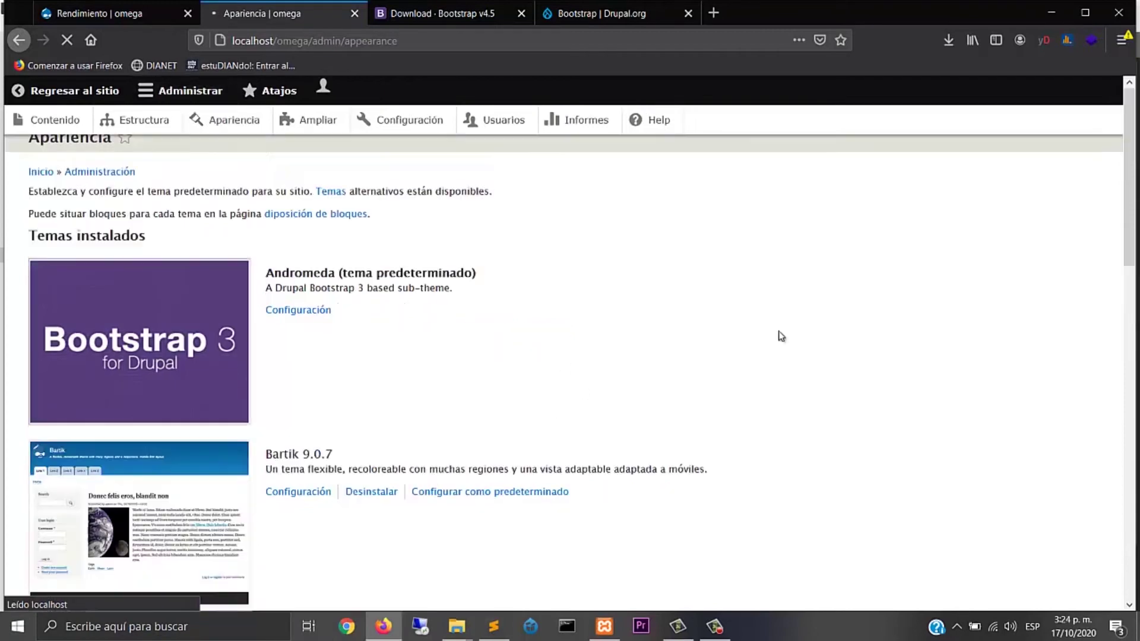
scroll(587, 448, "down", 3)
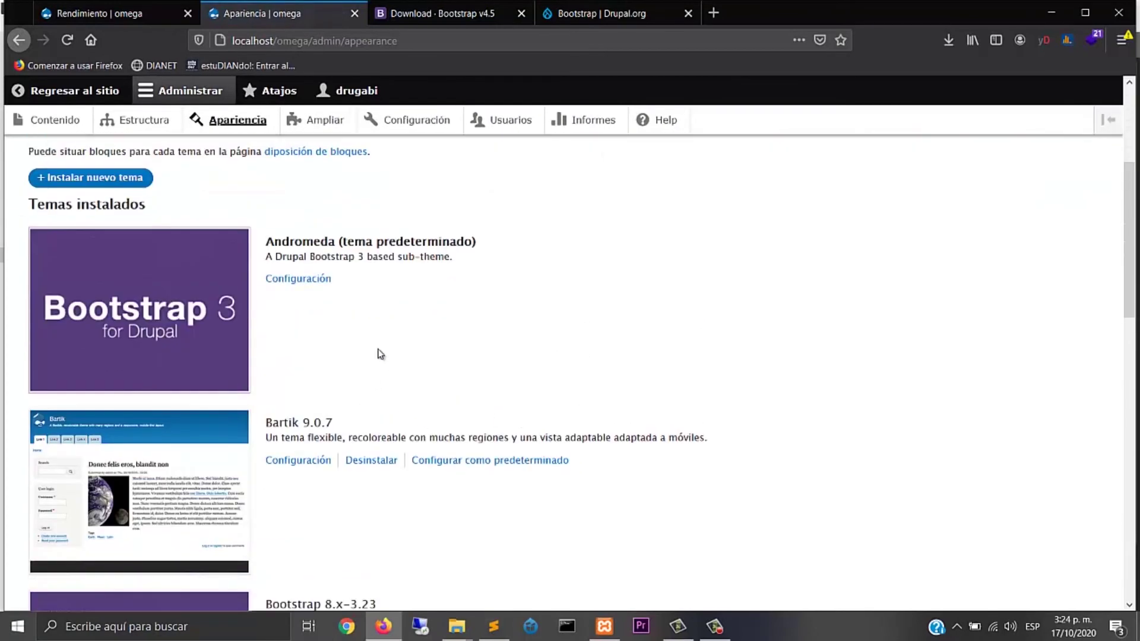
Go back to the omega site's front page to check how it renders with the Andromeda theme
scroll(377, 354, "up", 1)
scroll(338, 356, "up", 3)
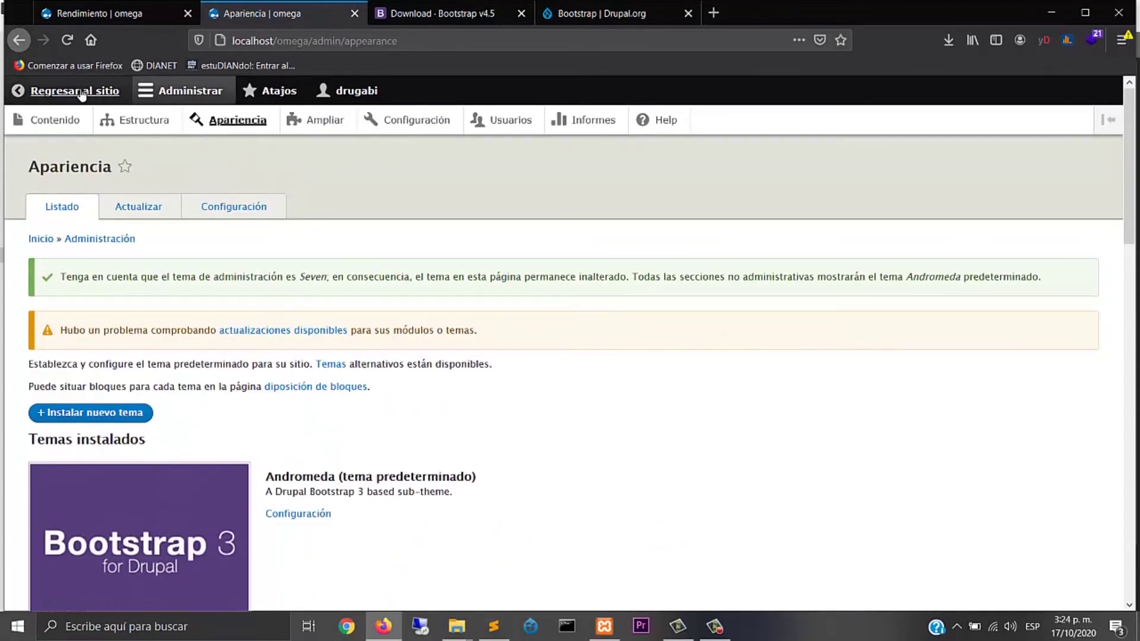
left_click(84, 92)
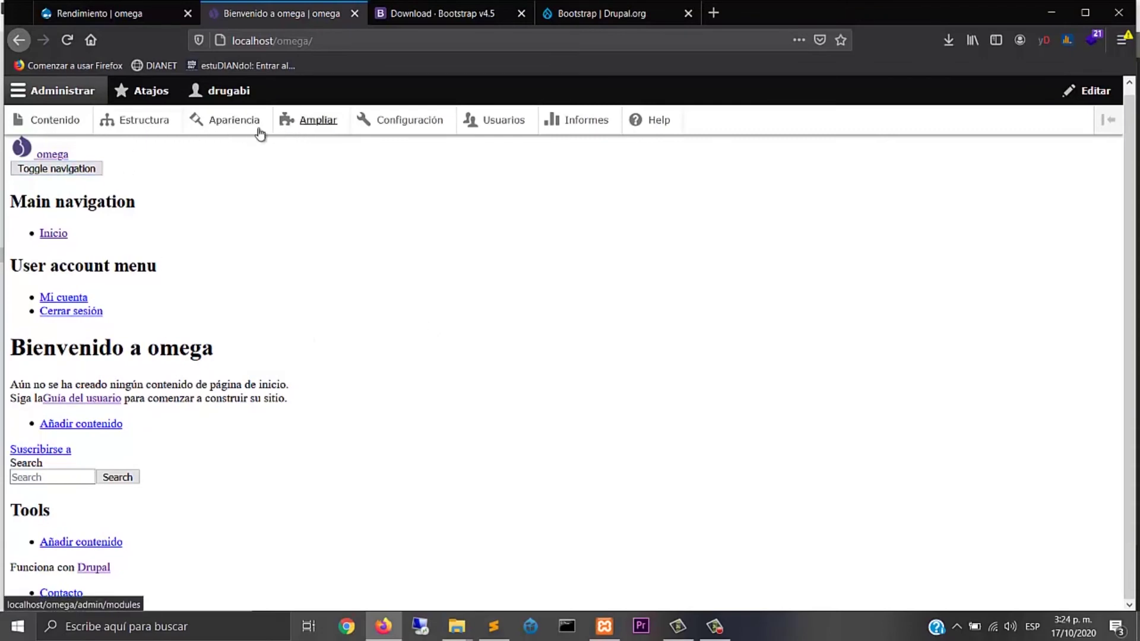
Open the Andromeda theme's settings from the Appearance page and set its Bootstrap CDN Provider to CDNJS
left_click(235, 122)
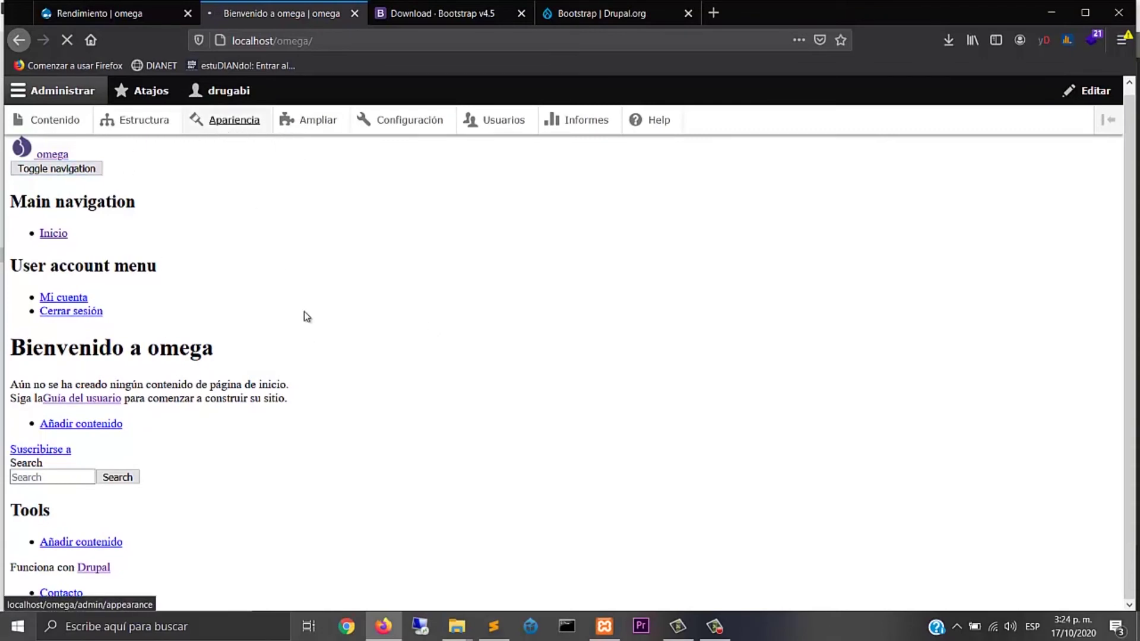
scroll(300, 345, "down", 2)
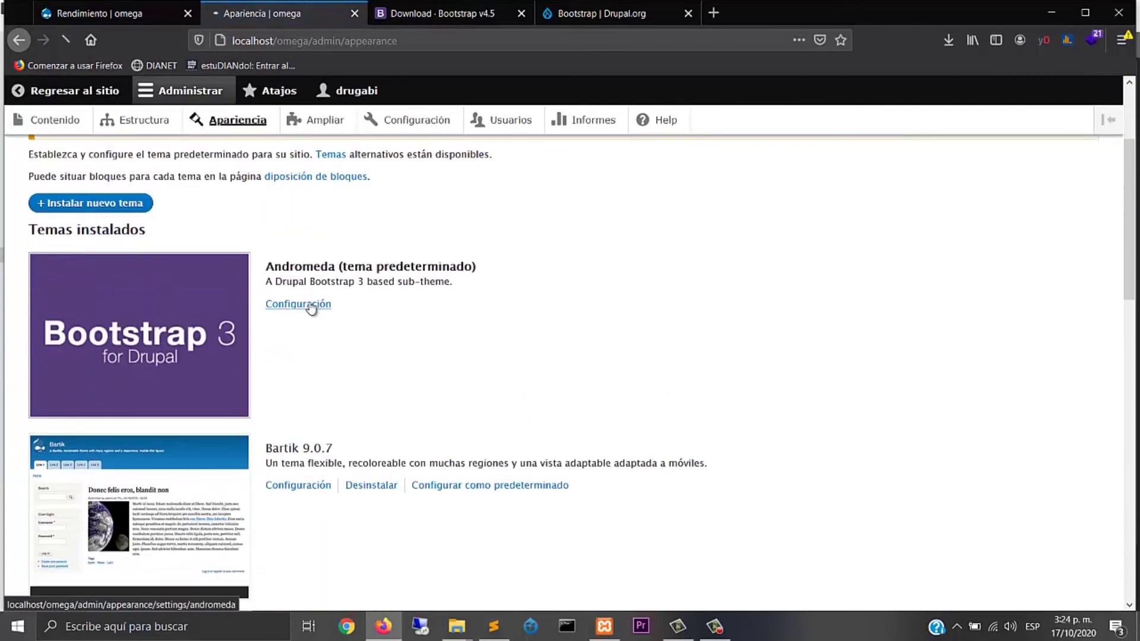
left_click(309, 306)
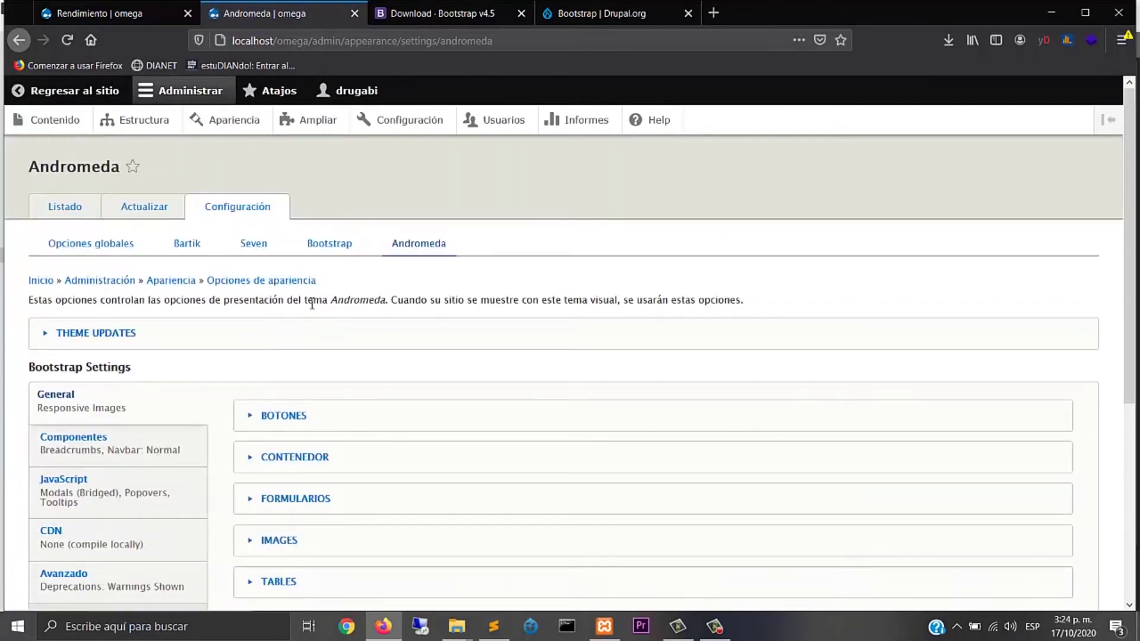
scroll(311, 304, "down", 2)
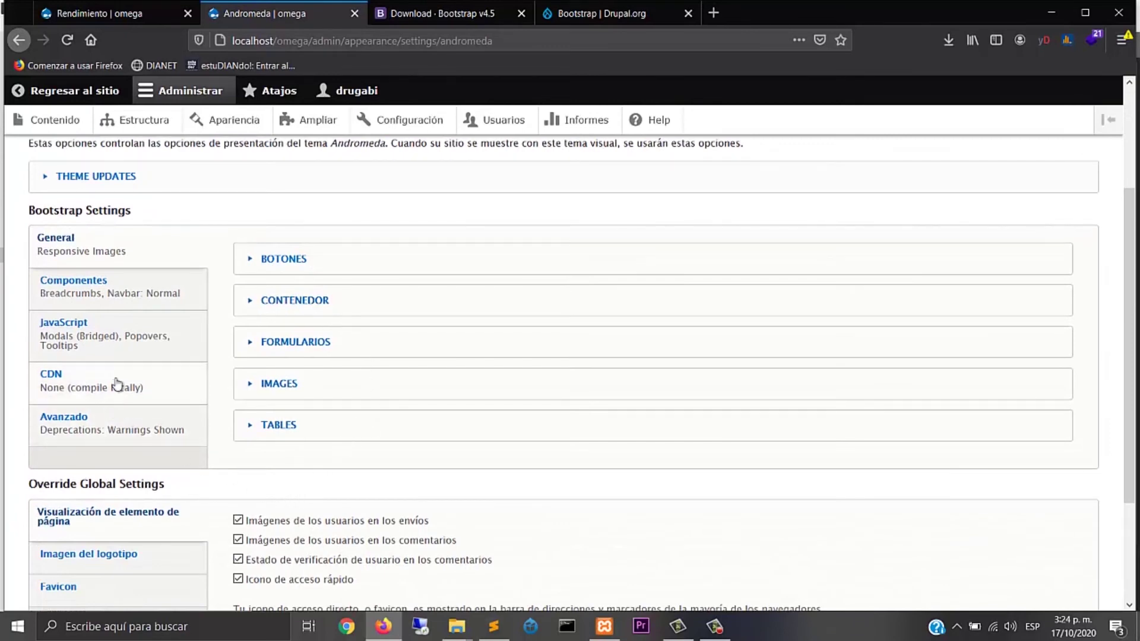
left_click(115, 382)
left_click(307, 261)
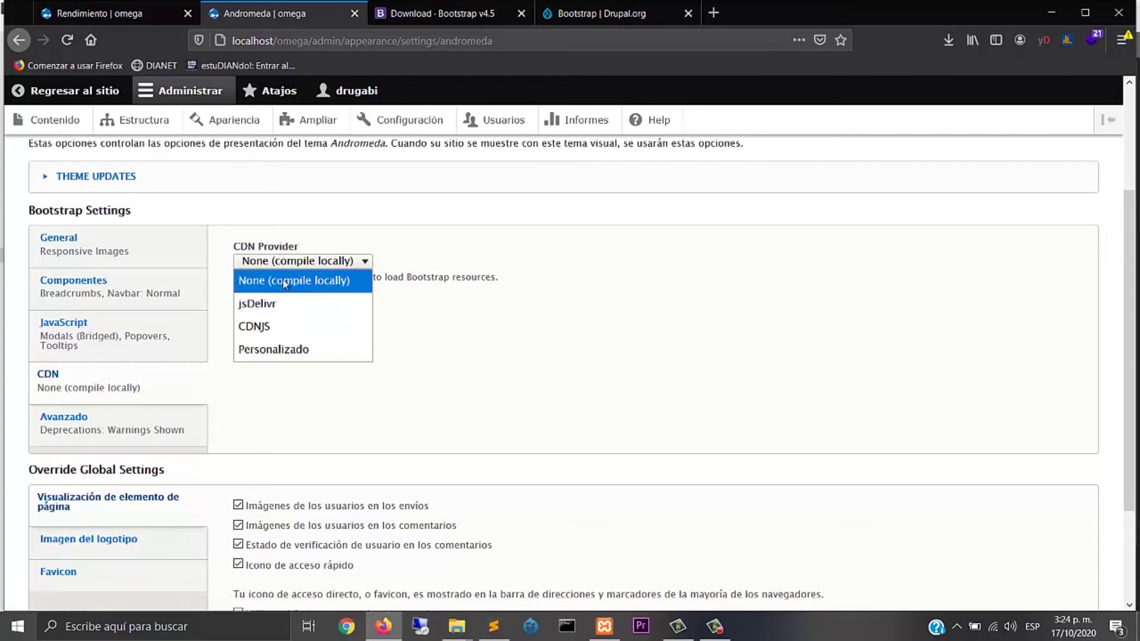
left_click(284, 325)
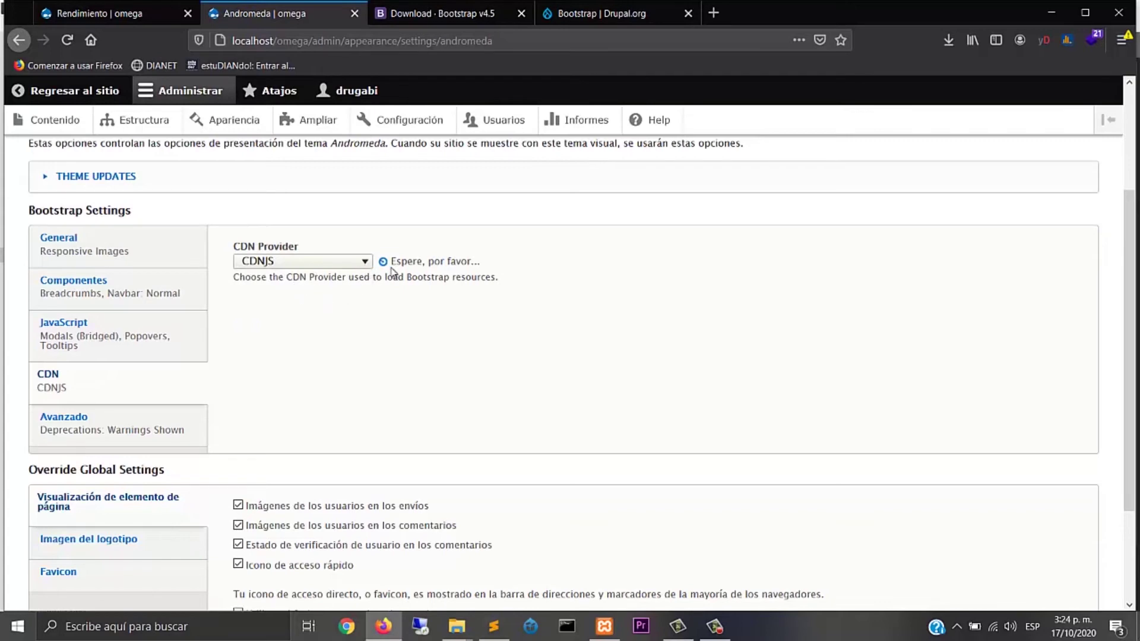
Save the Andromeda theme configuration and return to the omega site's front page
scroll(427, 311, "down", 3)
left_click(316, 277)
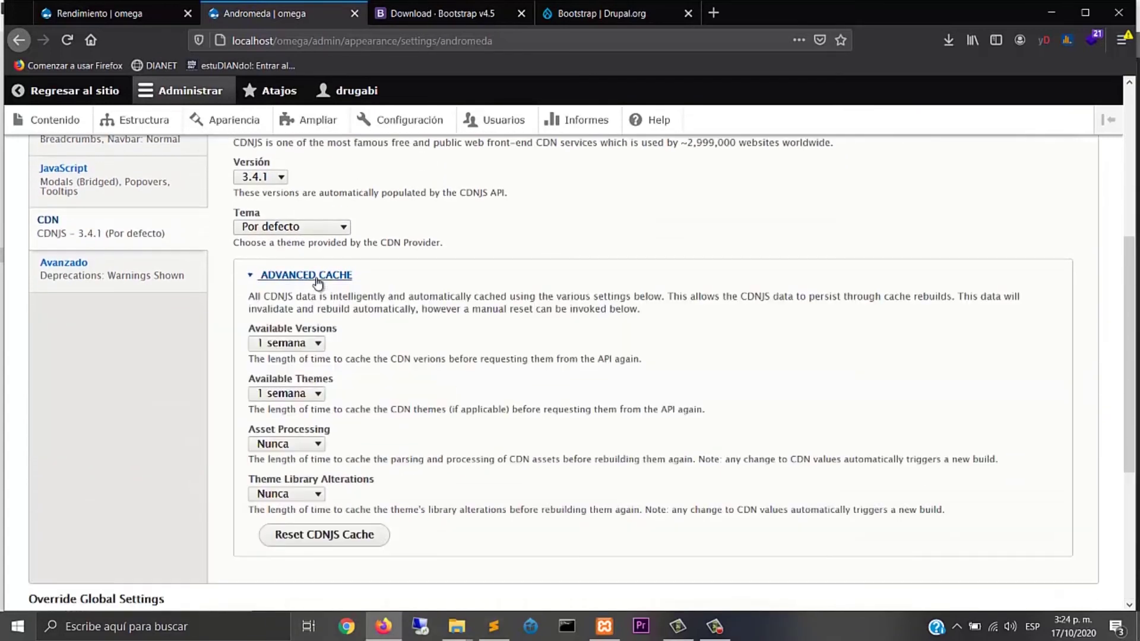
scroll(308, 356, "down", 4)
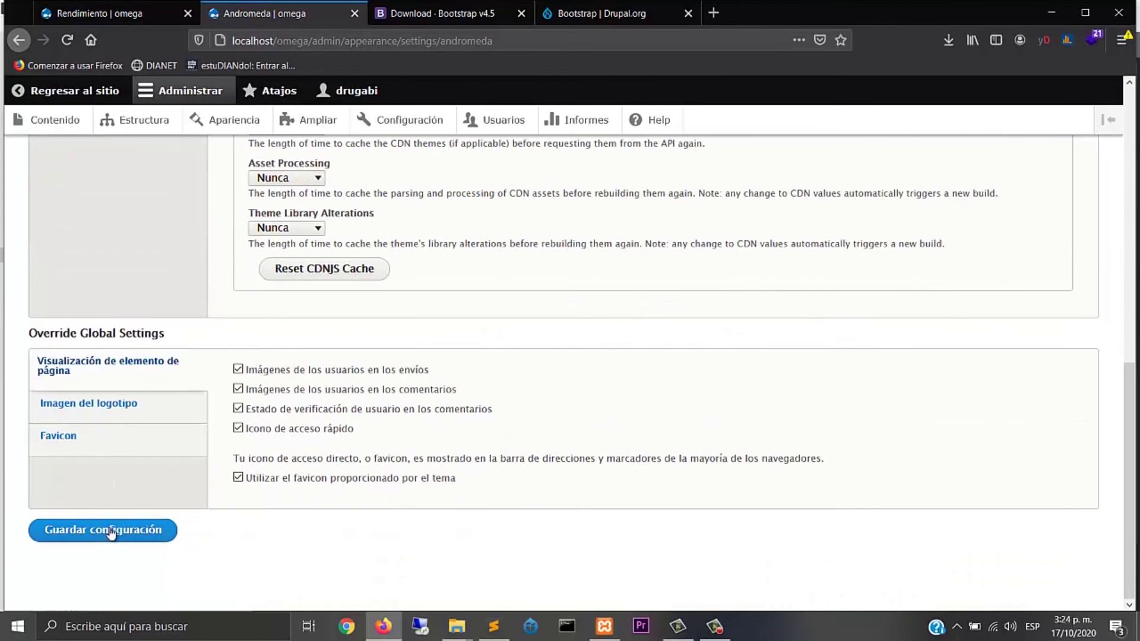
left_click(111, 530)
scroll(364, 498, "up", 4)
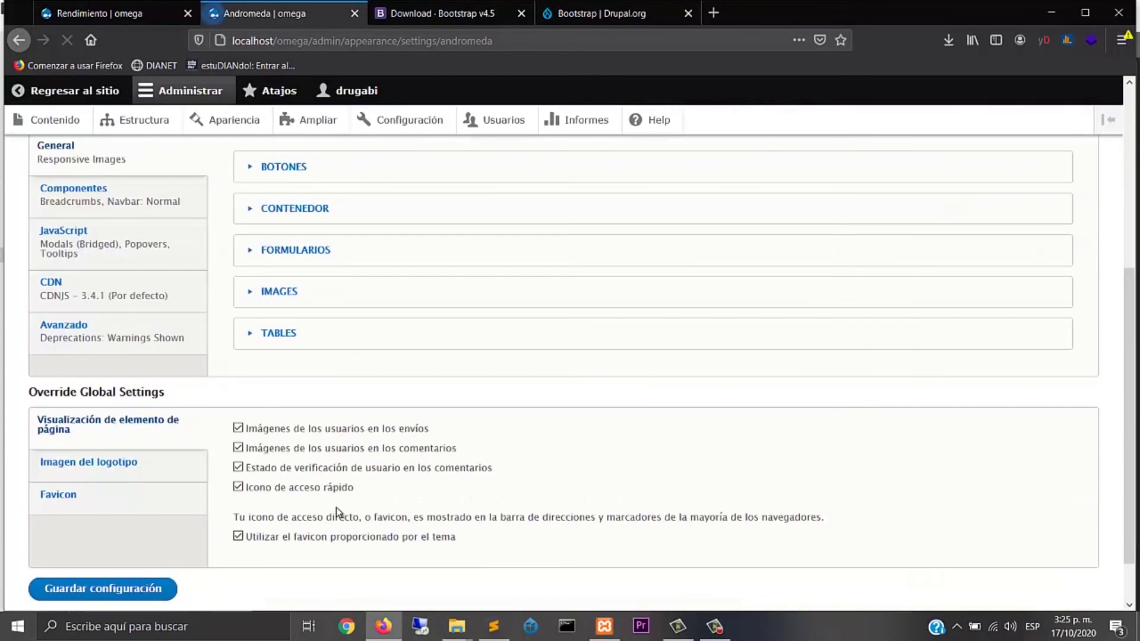
left_click(90, 91)
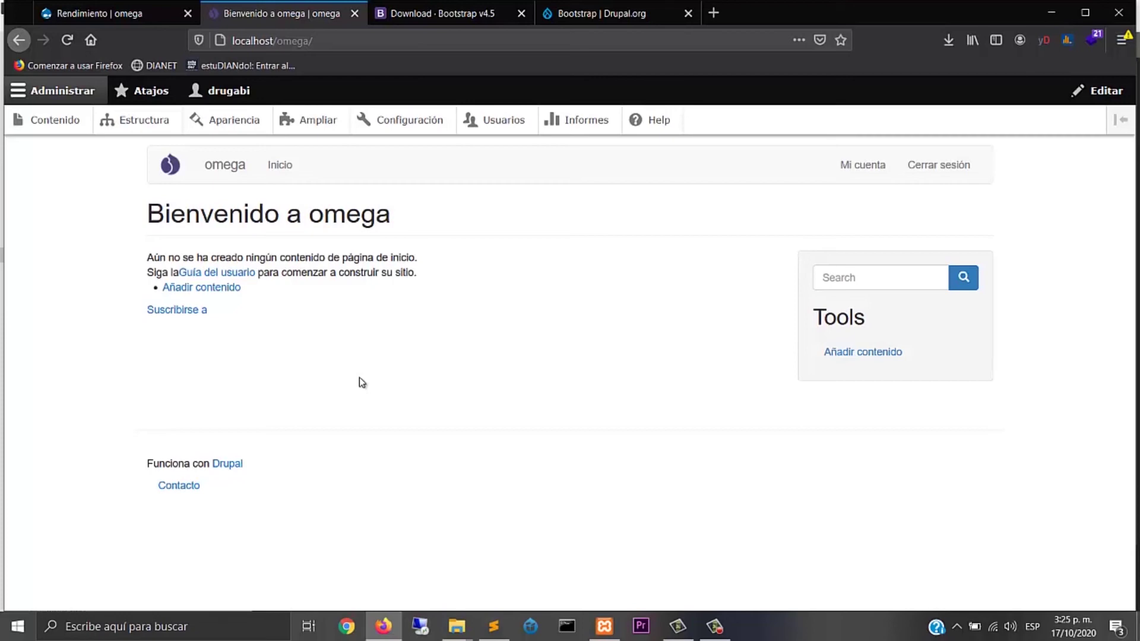
Examine the Compiled CSS and JS and Source files sections of the open Bootstrap v4.5 download page
left_click(442, 13)
scroll(489, 153, "up", 8)
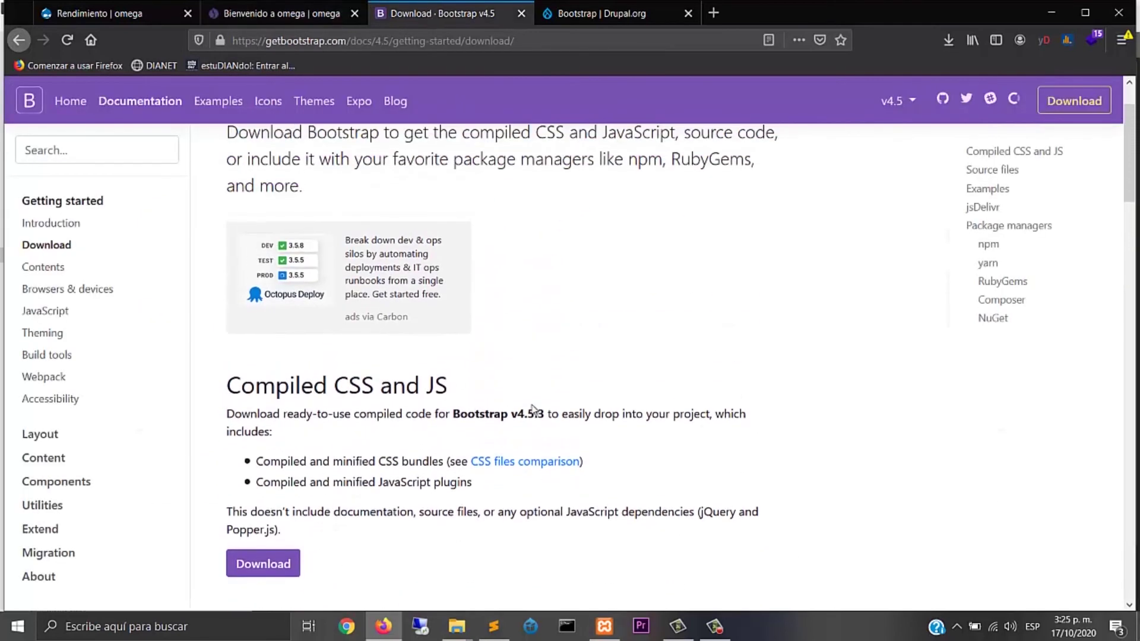
scroll(528, 411, "down", 6)
scroll(528, 411, "down", 2)
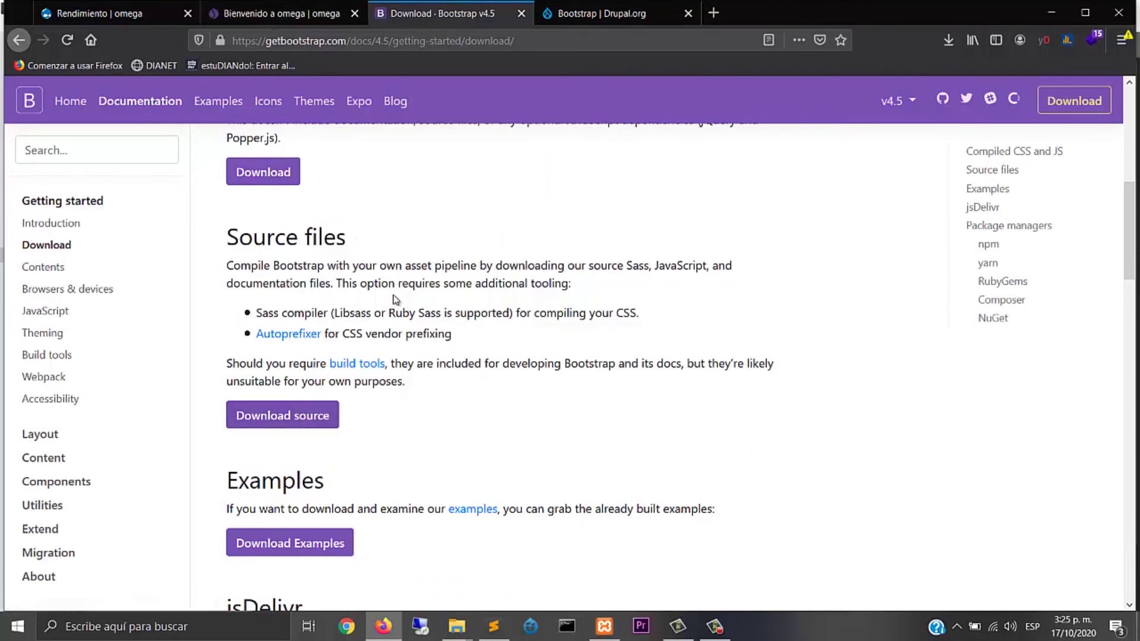
Return to the omega front page, inspect the "Bienvenido a omega" heading and examine the start of the page's HTML
left_click(291, 13)
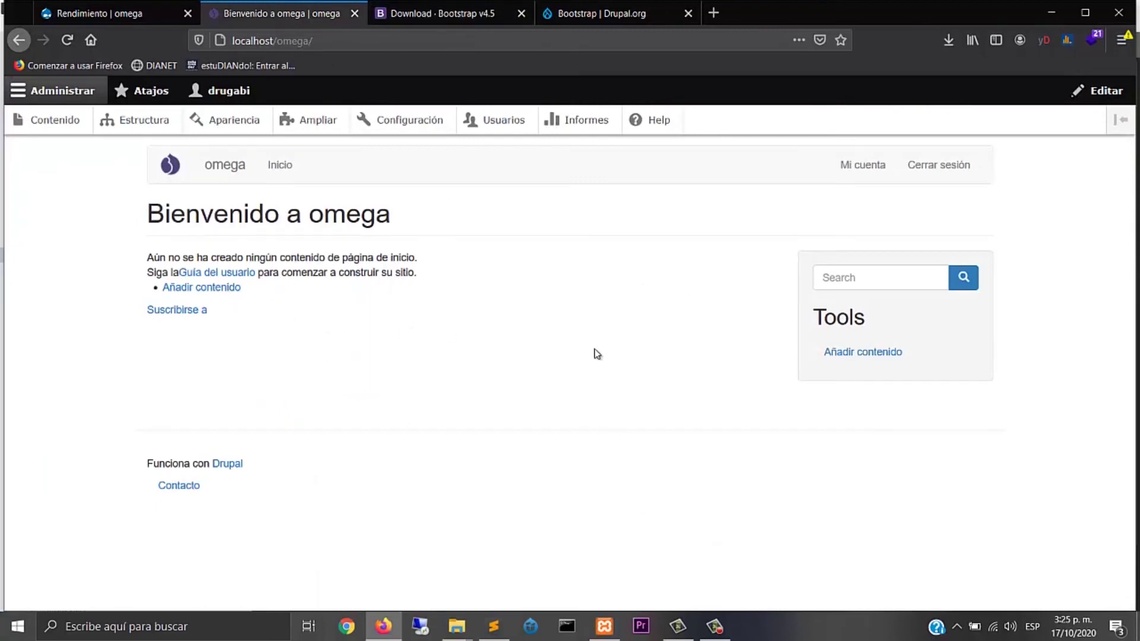
right_click(332, 224)
left_click(383, 393)
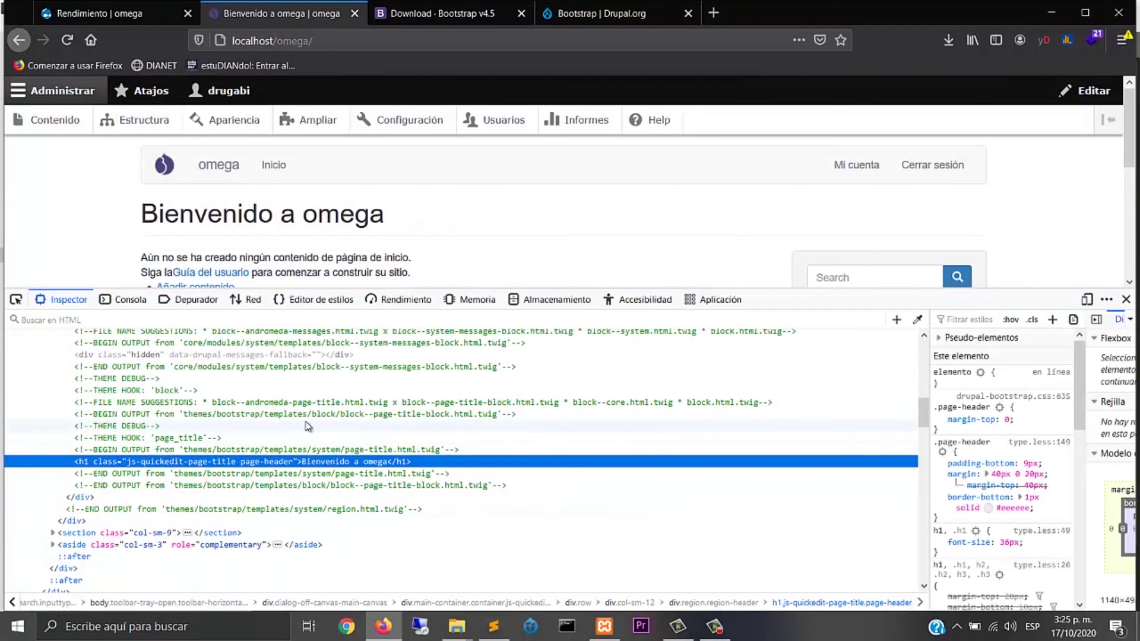
scroll(307, 426, "up", 10)
left_click(174, 440)
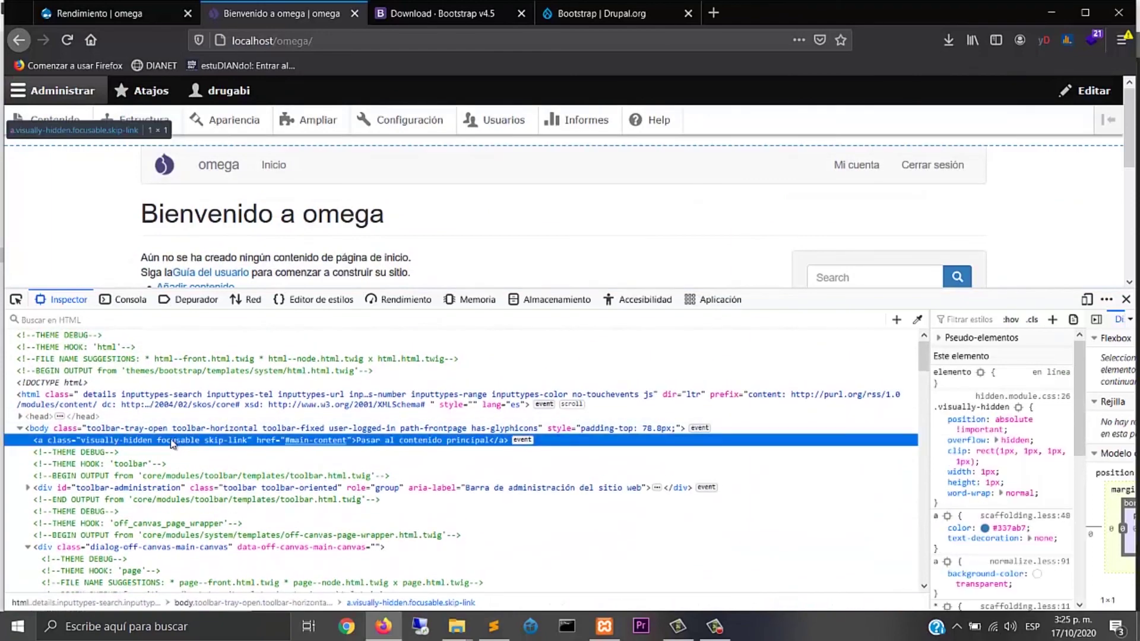
Pick the "Bienvenido a omega" heading with the element picker and widen the styles pane to read its CSS rules
scroll(59, 386, "down", 7)
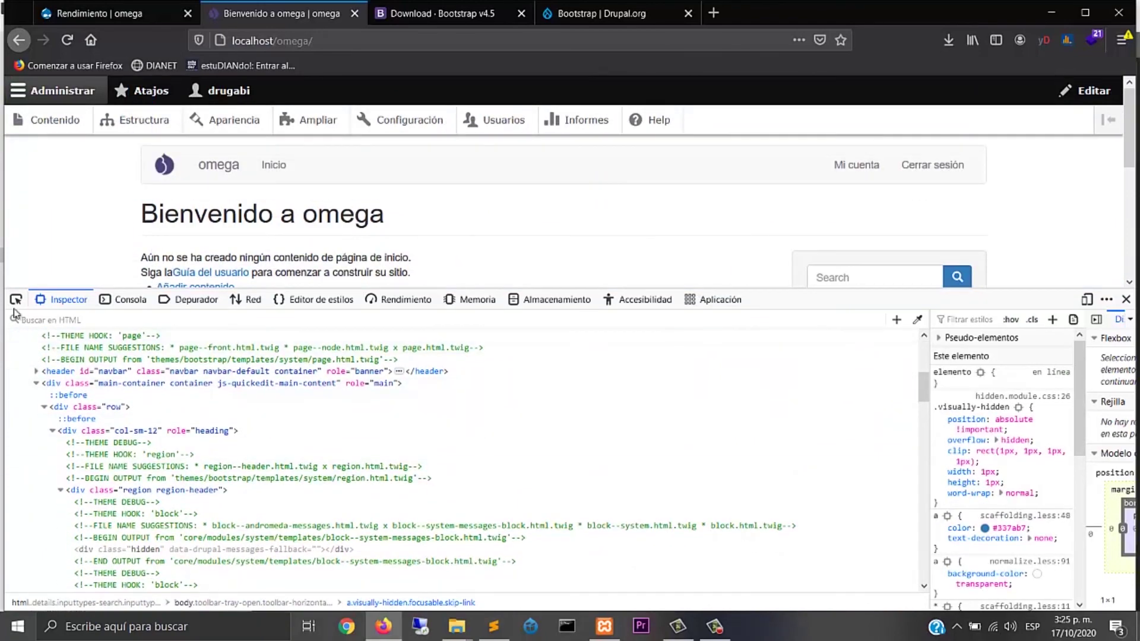
left_click(278, 213)
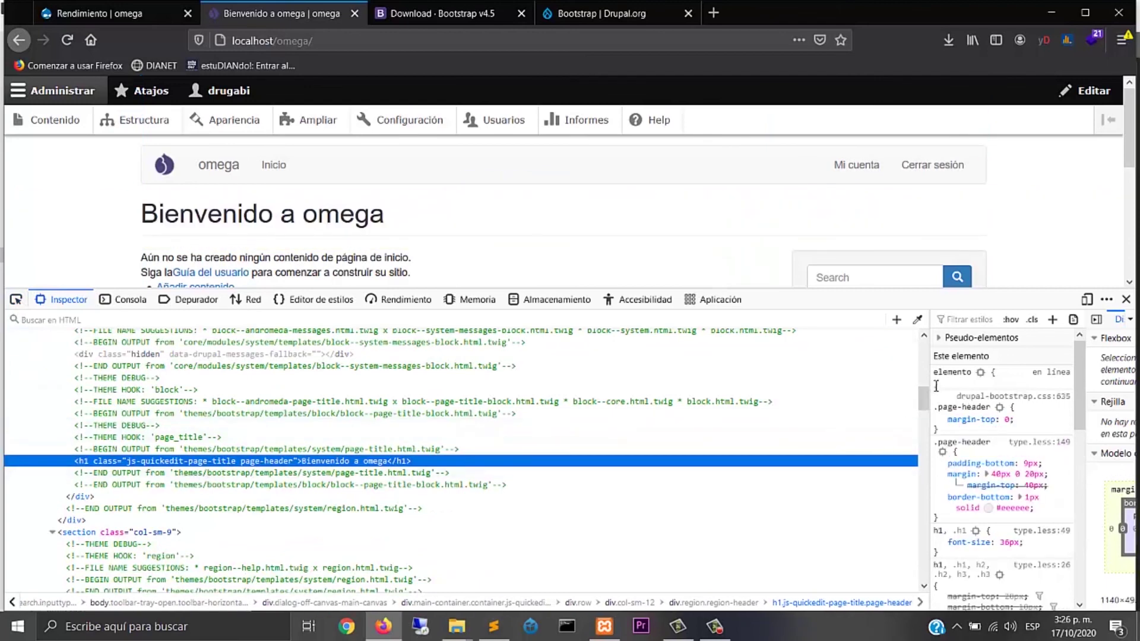
left_click_drag(928, 374, 696, 391)
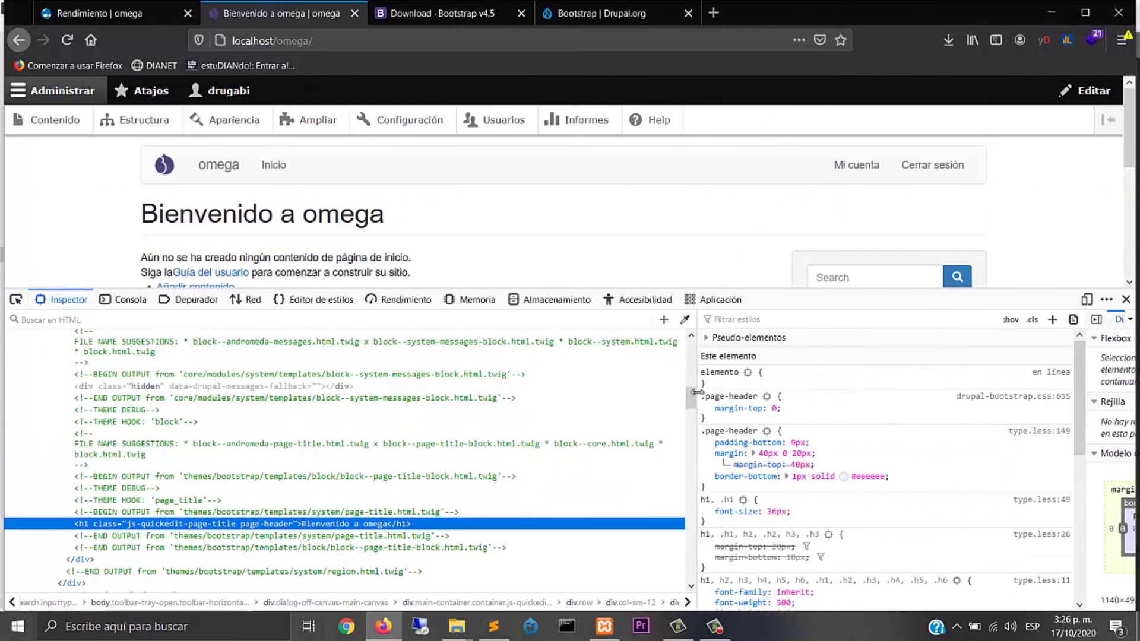